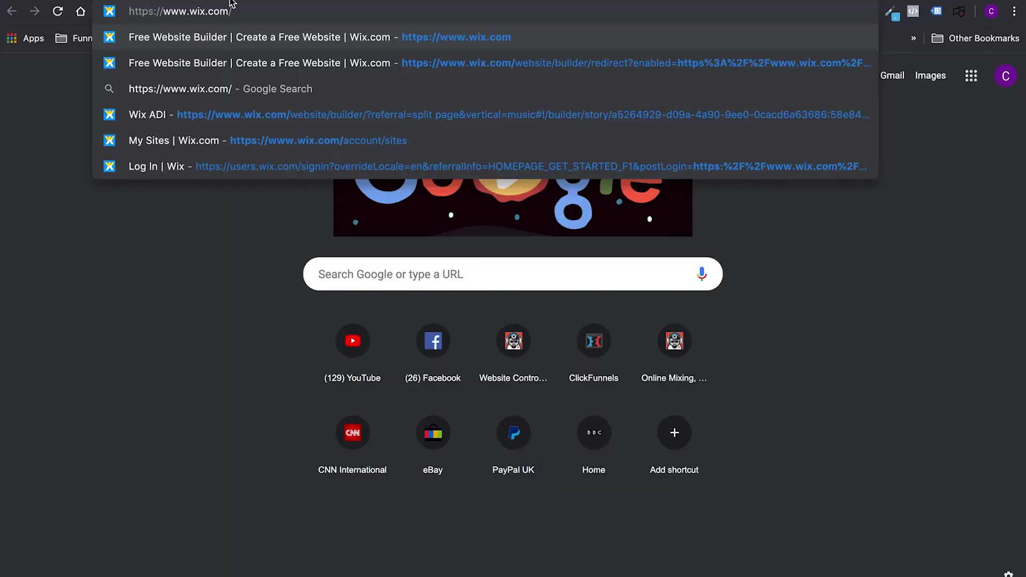
{"action": "key", "text": "Return"}
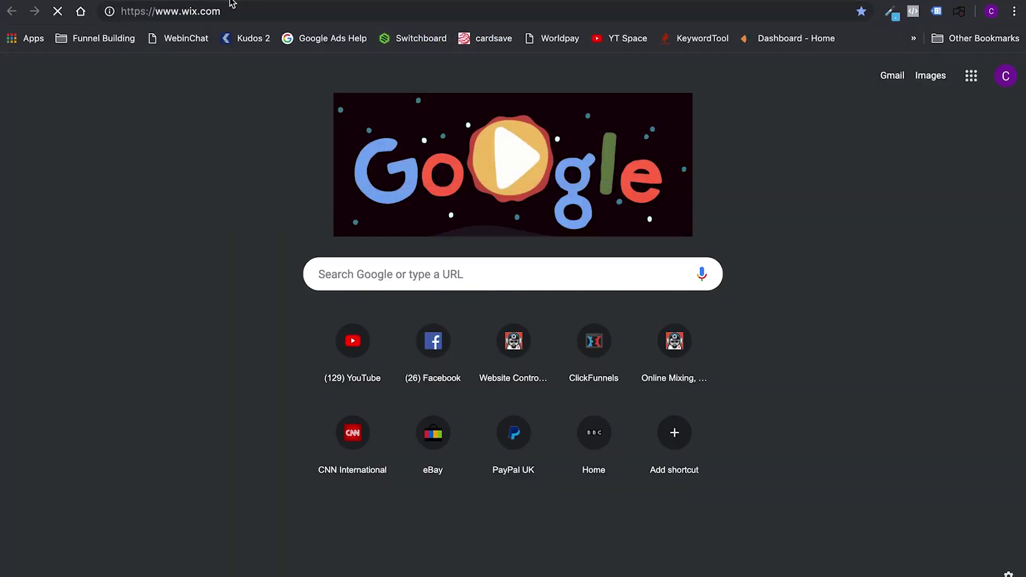
{"action": "scroll", "coordinate": [510, 249], "scroll_direction": "down", "scroll_amount": 2}
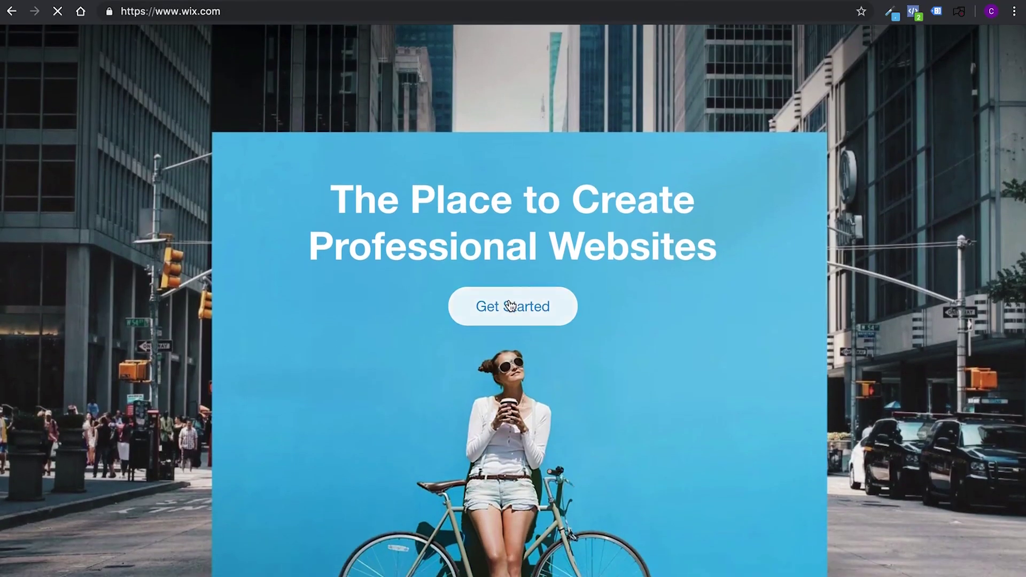
{"action": "left_click", "coordinate": [510, 306]}
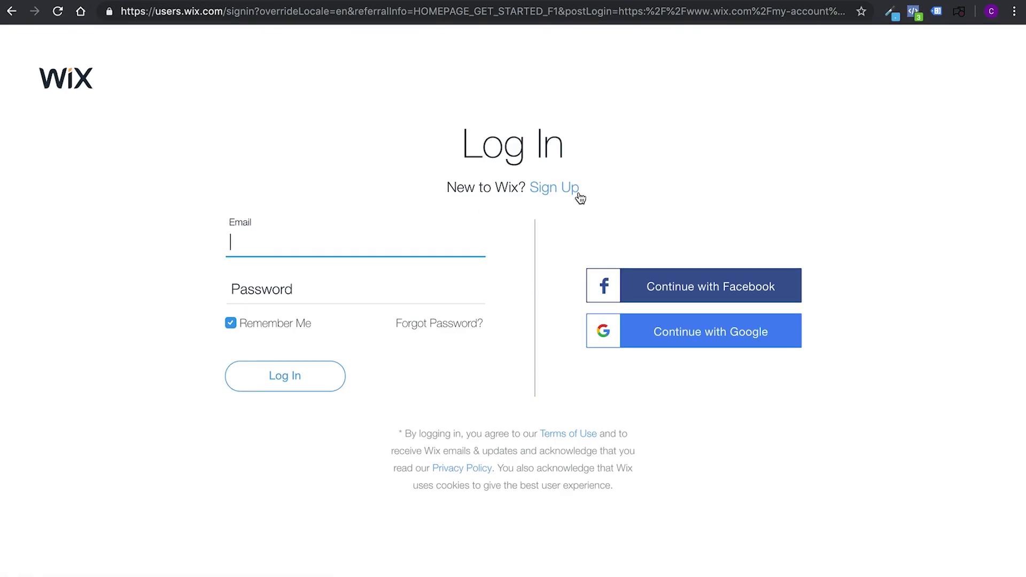
{"action": "left_click", "coordinate": [576, 188]}
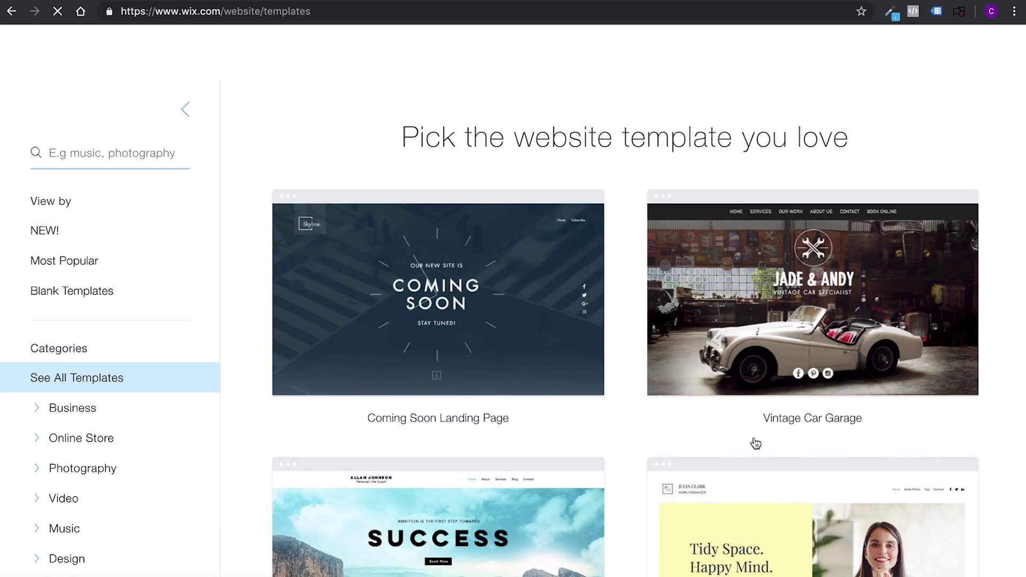
Browse the full website template gallery and narrow it to the Music category.
{"action": "scroll", "coordinate": [755, 444], "scroll_direction": "down", "scroll_amount": 2}
{"action": "scroll", "coordinate": [755, 443], "scroll_direction": "down", "scroll_amount": 10}
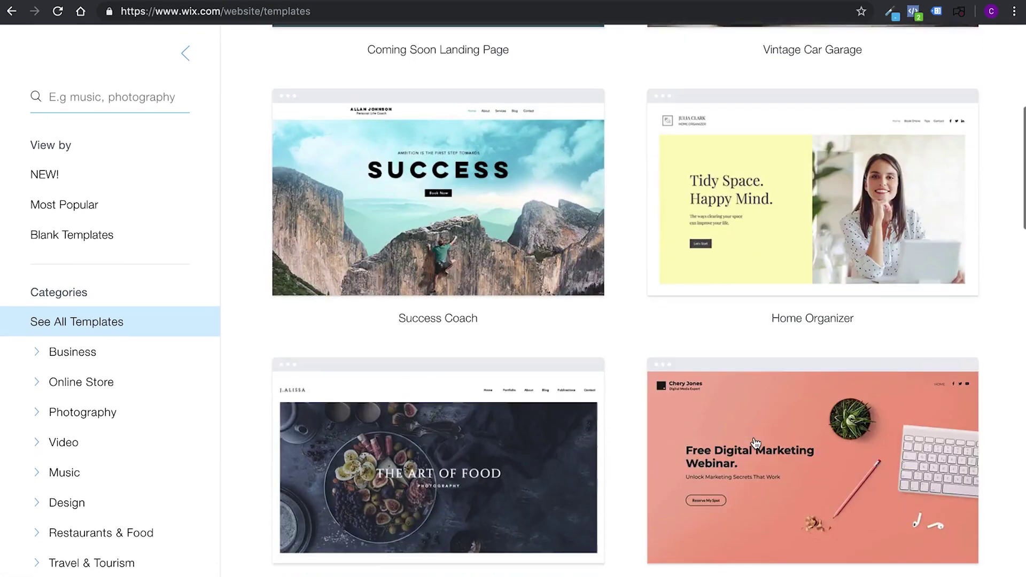
{"action": "scroll", "coordinate": [755, 444], "scroll_direction": "down", "scroll_amount": 8}
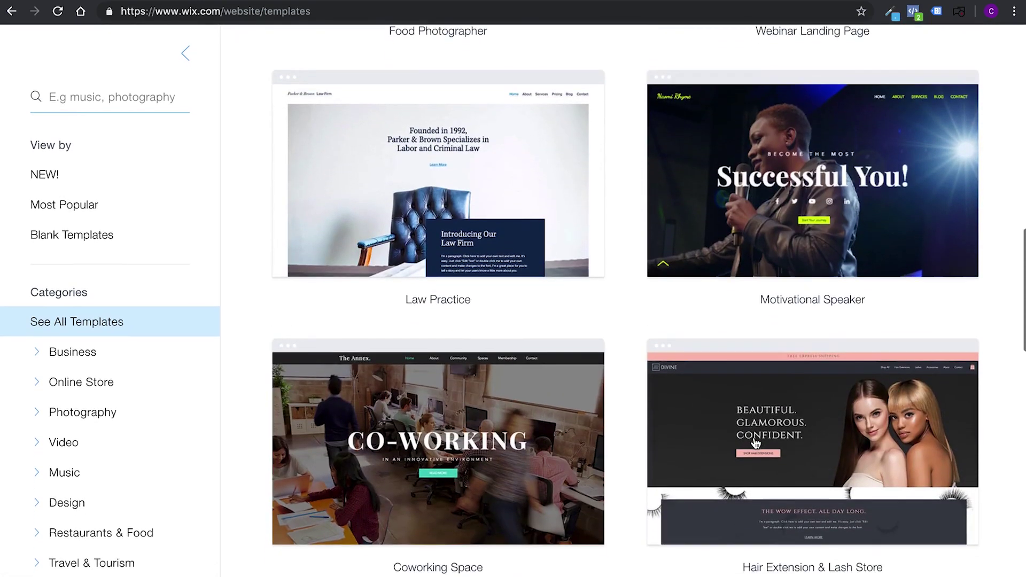
{"action": "scroll", "coordinate": [755, 444], "scroll_direction": "down", "scroll_amount": 6}
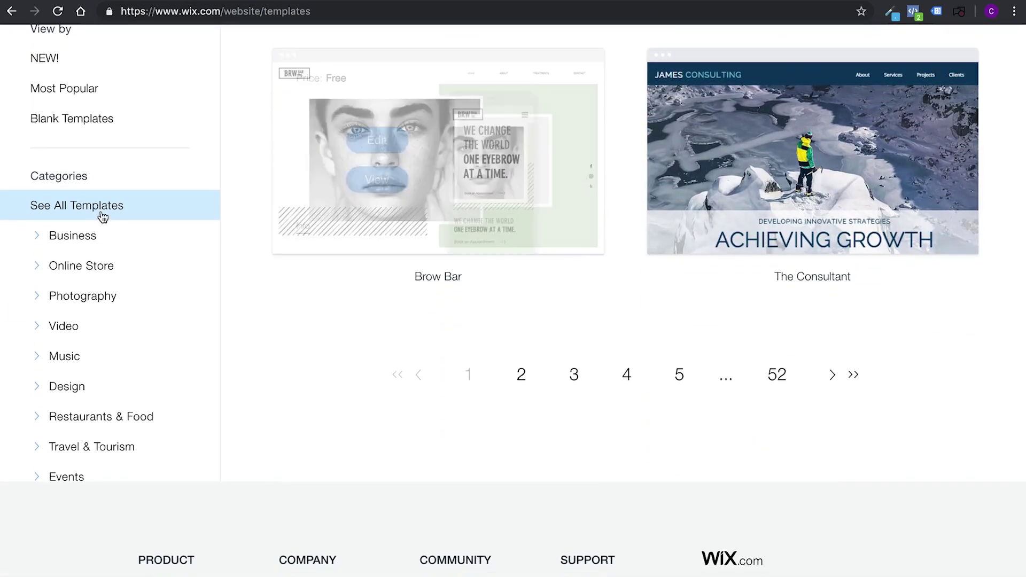
{"action": "left_click", "coordinate": [68, 356]}
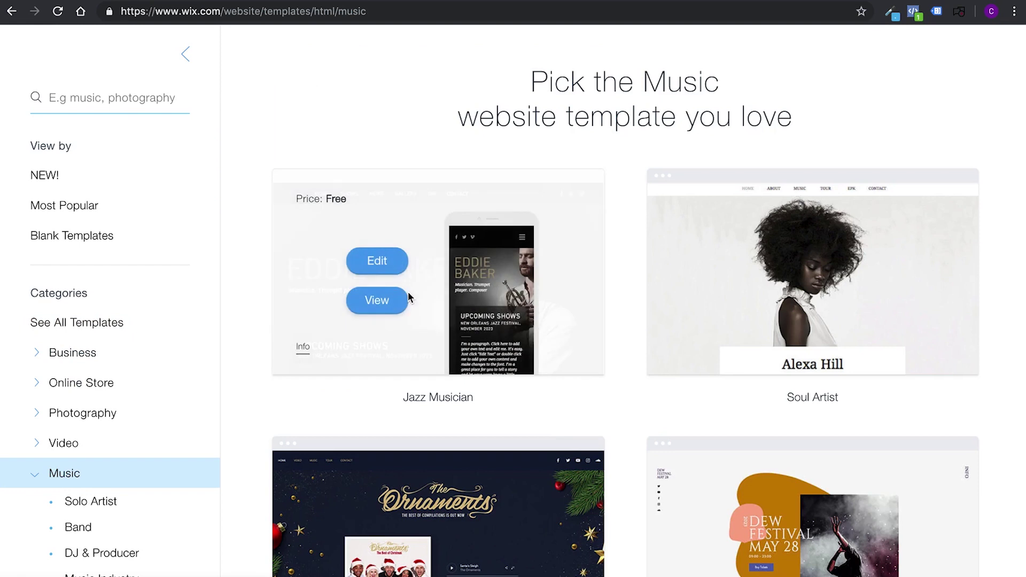
Look through the music templates and open the Jazz Musician template for editing.
{"action": "scroll", "coordinate": [454, 420], "scroll_direction": "down", "scroll_amount": 1}
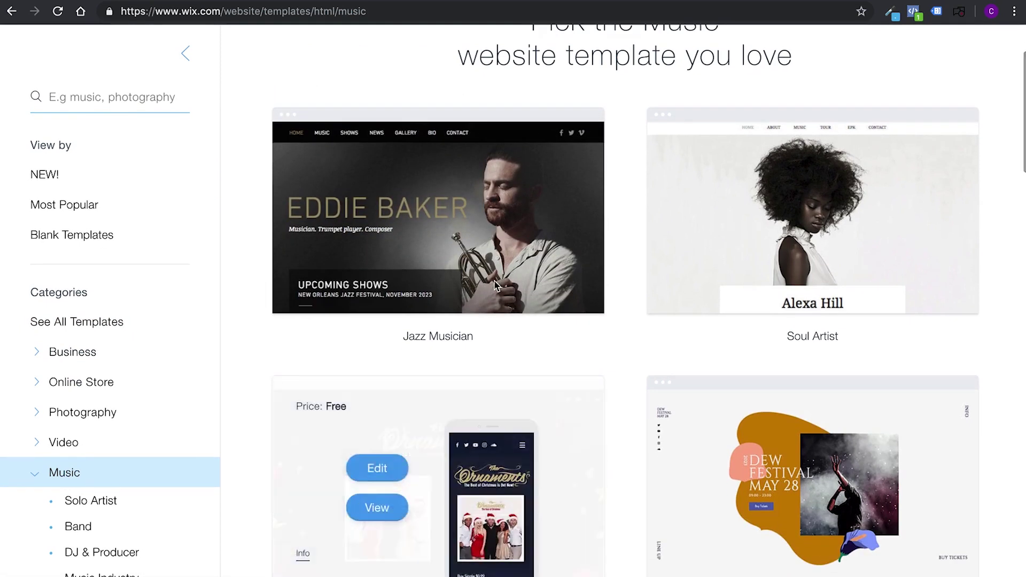
{"action": "mouse_move", "coordinate": [490, 253]}
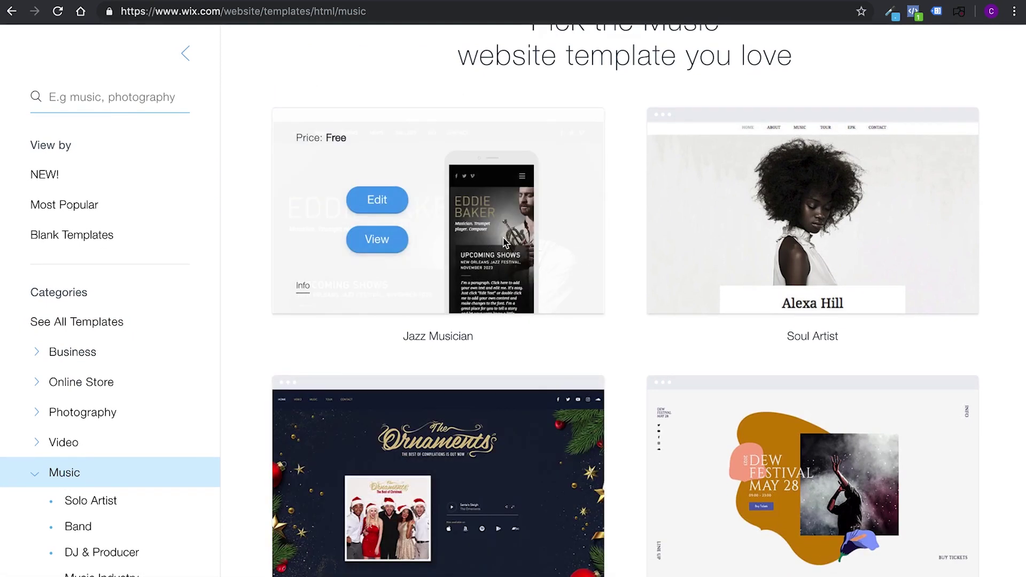
{"action": "scroll", "coordinate": [565, 232], "scroll_direction": "down", "scroll_amount": 7}
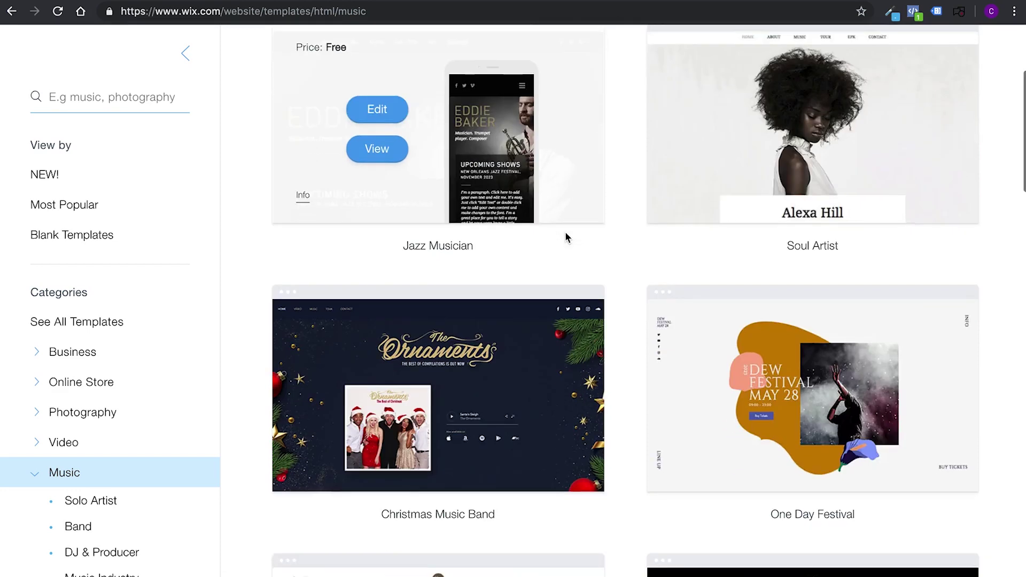
{"action": "scroll", "coordinate": [566, 237], "scroll_direction": "down", "scroll_amount": 9}
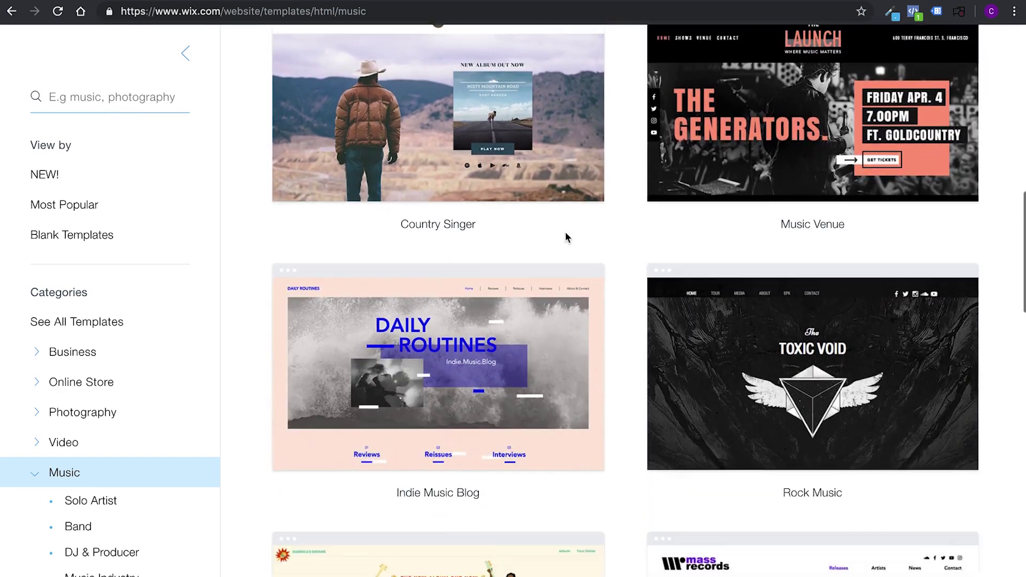
{"action": "scroll", "coordinate": [566, 238], "scroll_direction": "up", "scroll_amount": 15}
{"action": "scroll", "coordinate": [565, 232], "scroll_direction": "up", "scroll_amount": 4}
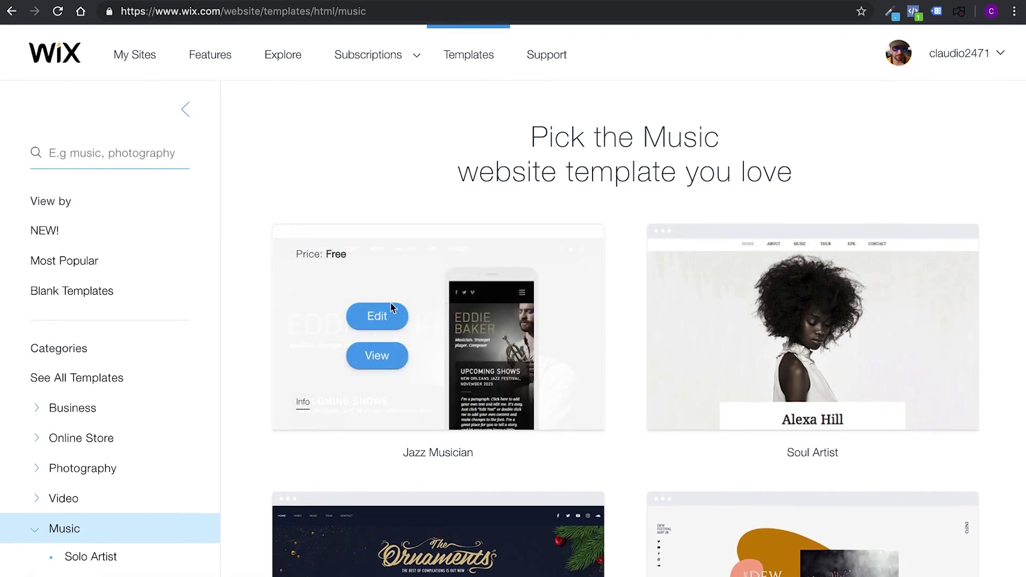
{"action": "left_click", "coordinate": [377, 316]}
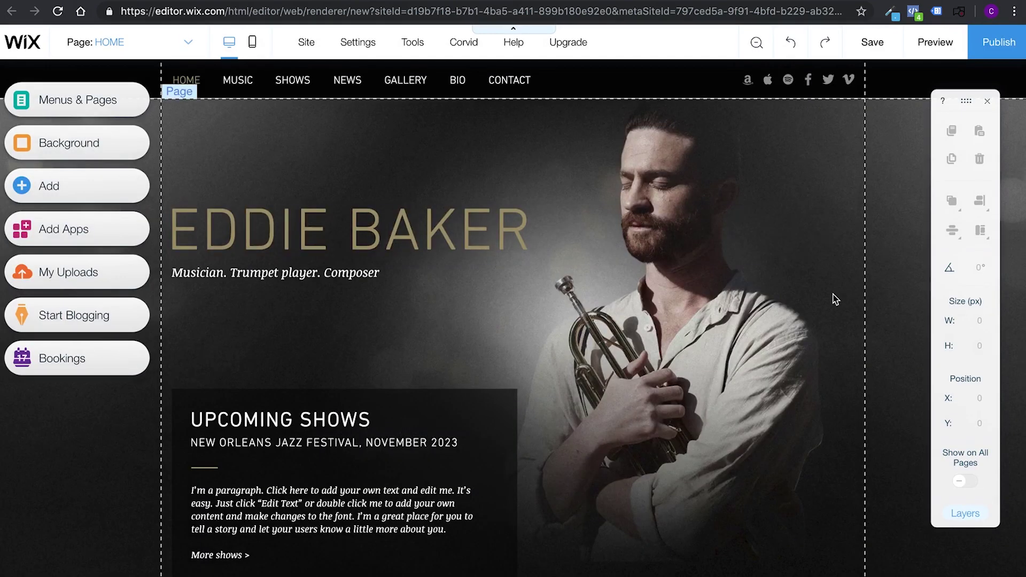
Nudge the main title slightly and open the image chooser for the home page background.
{"action": "mouse_move", "coordinate": [351, 223]}
{"action": "left_mouse_down"}
{"action": "mouse_move", "coordinate": [476, 218]}
{"action": "mouse_move", "coordinate": [344, 224]}
{"action": "mouse_move", "coordinate": [358, 219]}
{"action": "left_mouse_up"}
{"action": "left_click", "coordinate": [552, 175]}
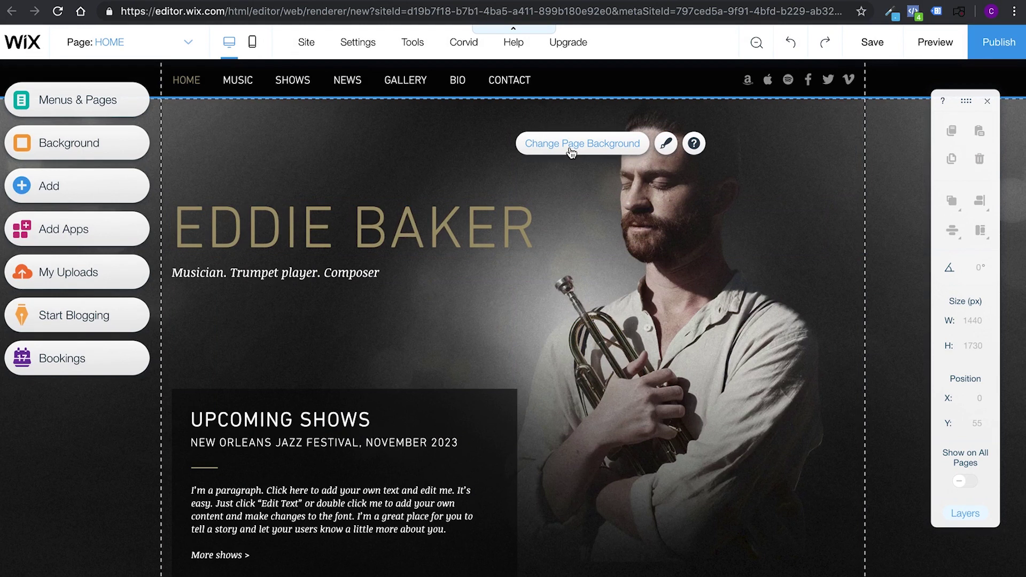
{"action": "left_click", "coordinate": [571, 153]}
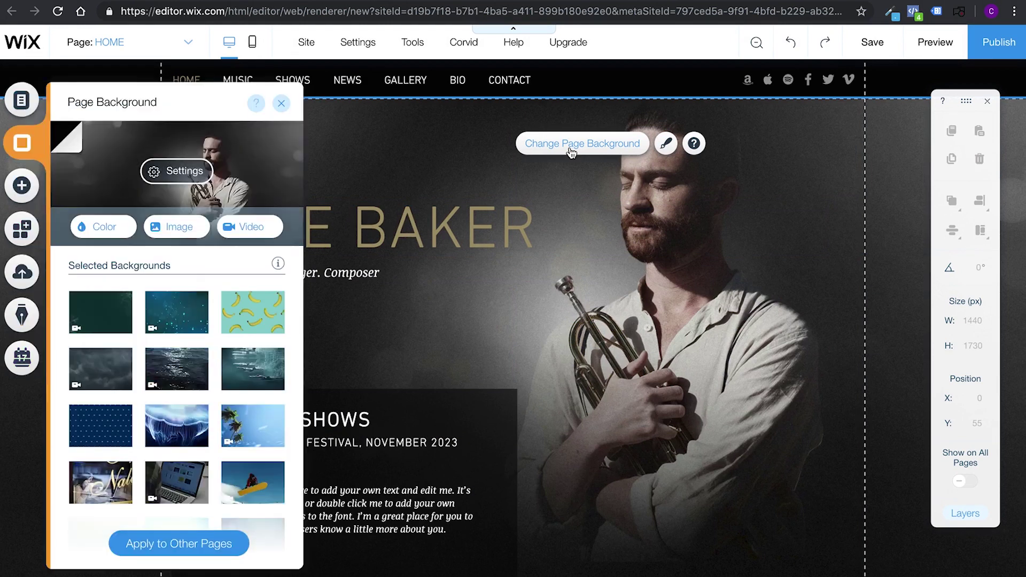
{"action": "left_click", "coordinate": [179, 227]}
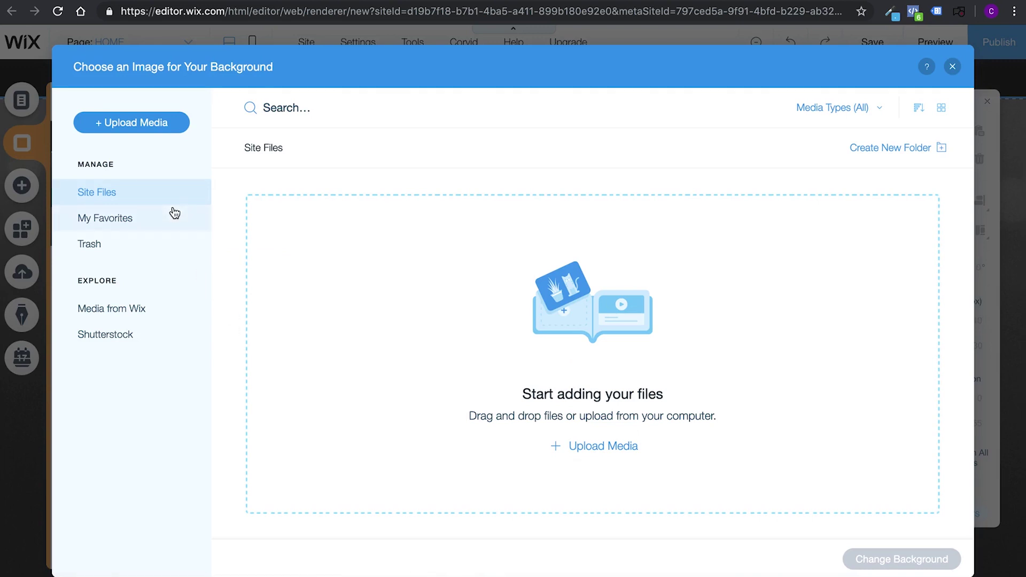
Upload the cut desktop-format portrait JPG from the New Website Pictures folder on the Desktop to the site files.
{"action": "left_click", "coordinate": [143, 125]}
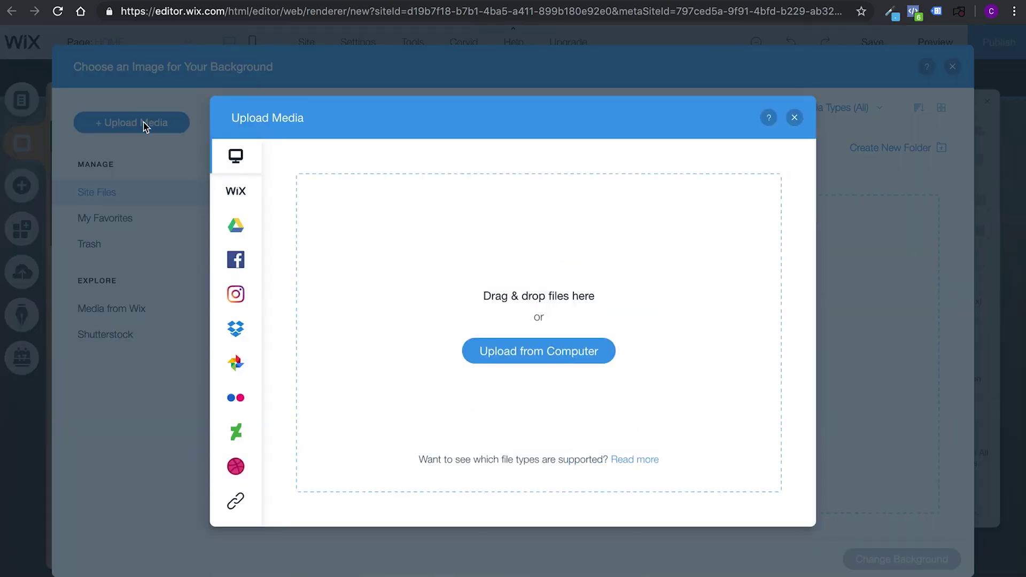
{"action": "left_click", "coordinate": [525, 352]}
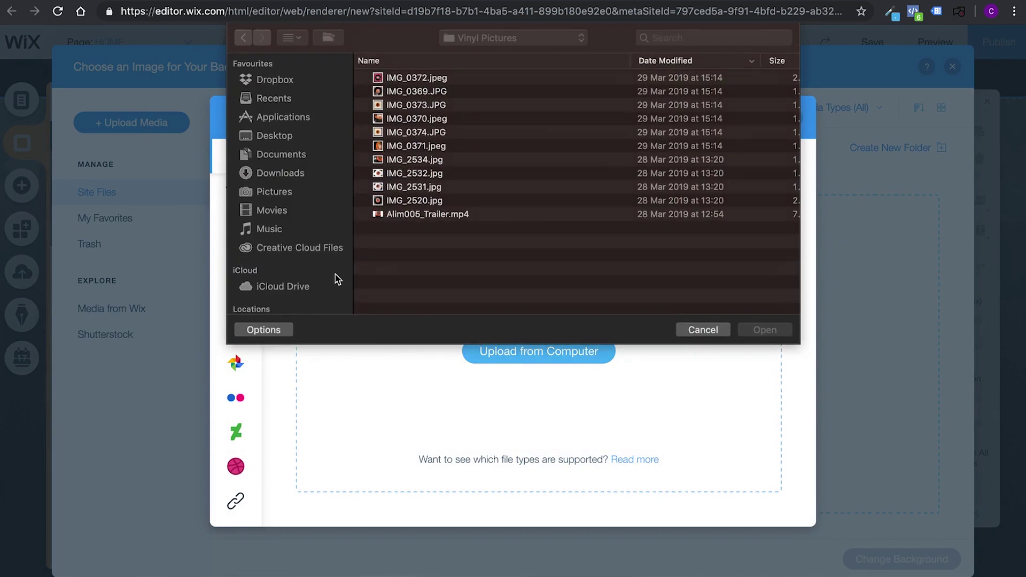
{"action": "left_click", "coordinate": [276, 137]}
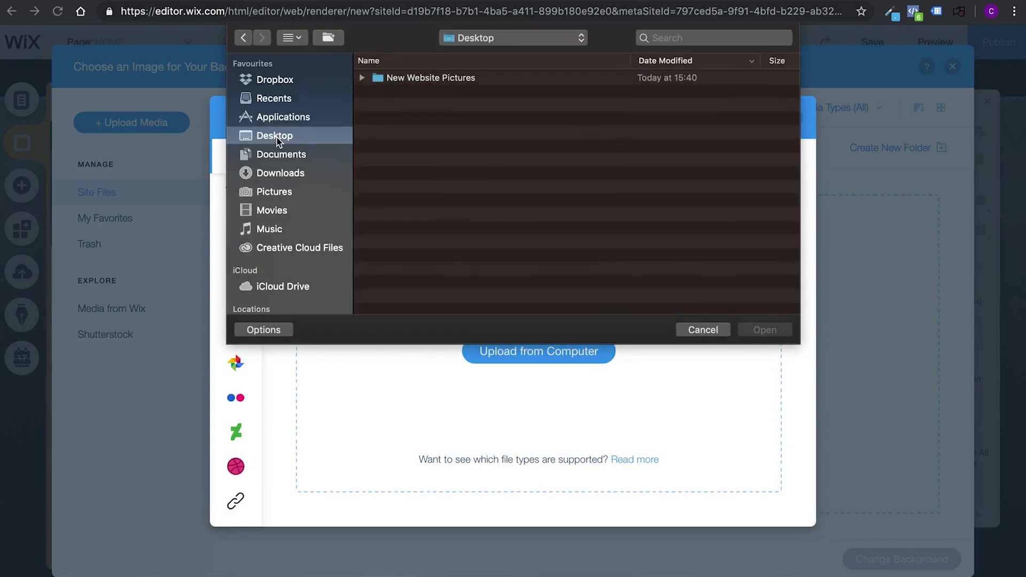
{"action": "double_click", "coordinate": [444, 80]}
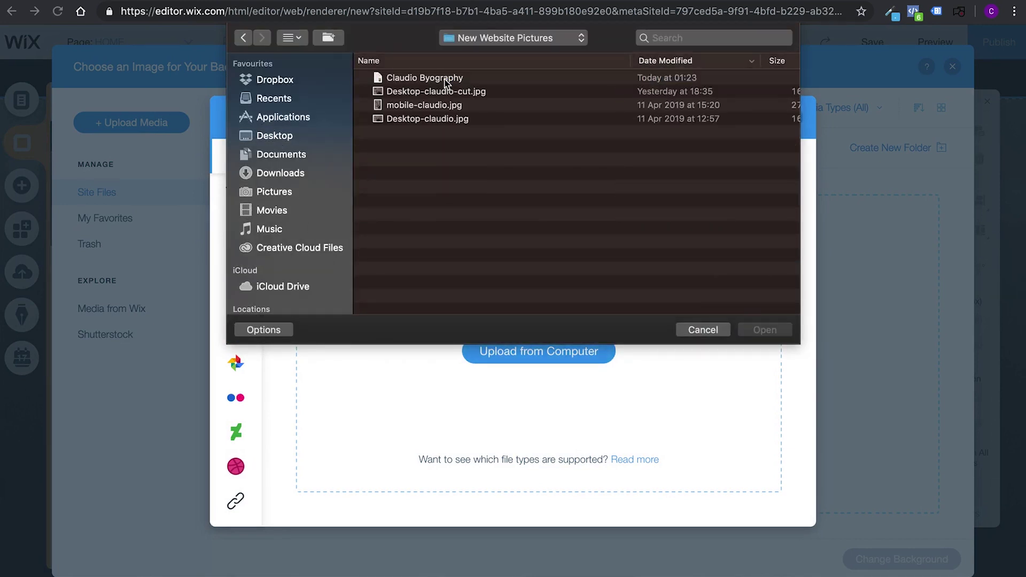
{"action": "left_click", "coordinate": [442, 91]}
{"action": "key", "text": "space"}
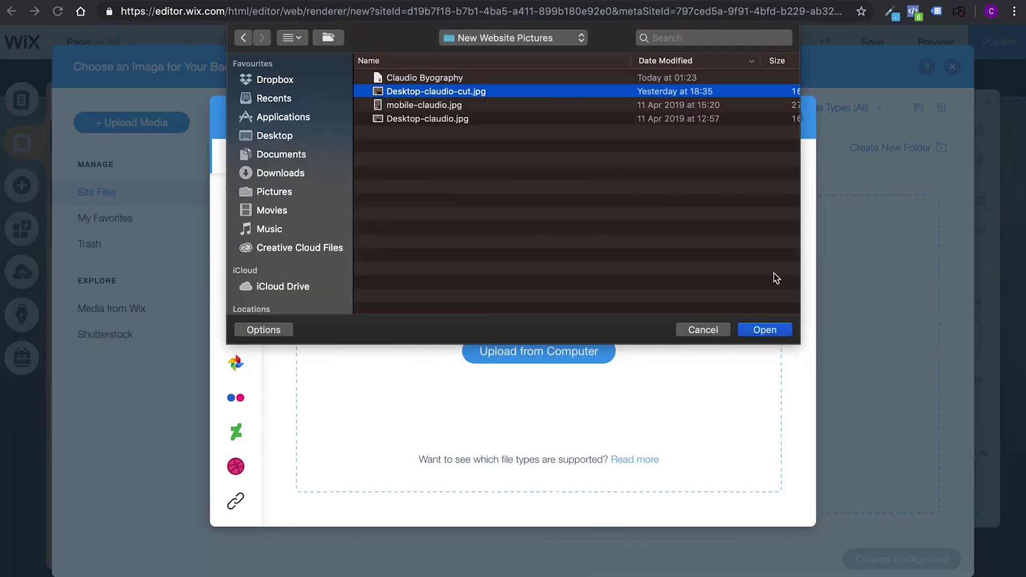
{"action": "key", "text": "Return"}
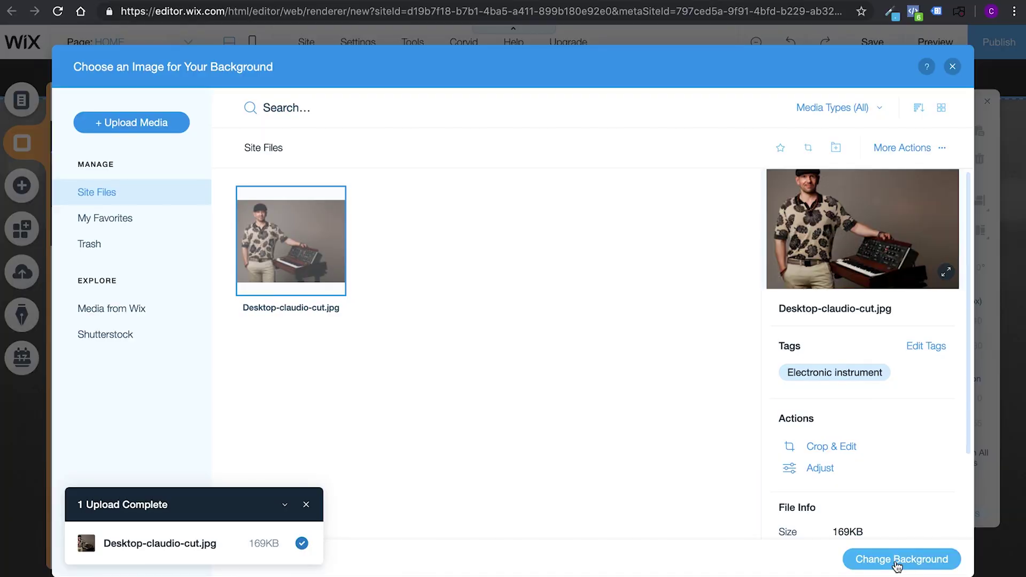
Apply the uploaded portrait as the home page background and check it along the page.
{"action": "left_click", "coordinate": [896, 562]}
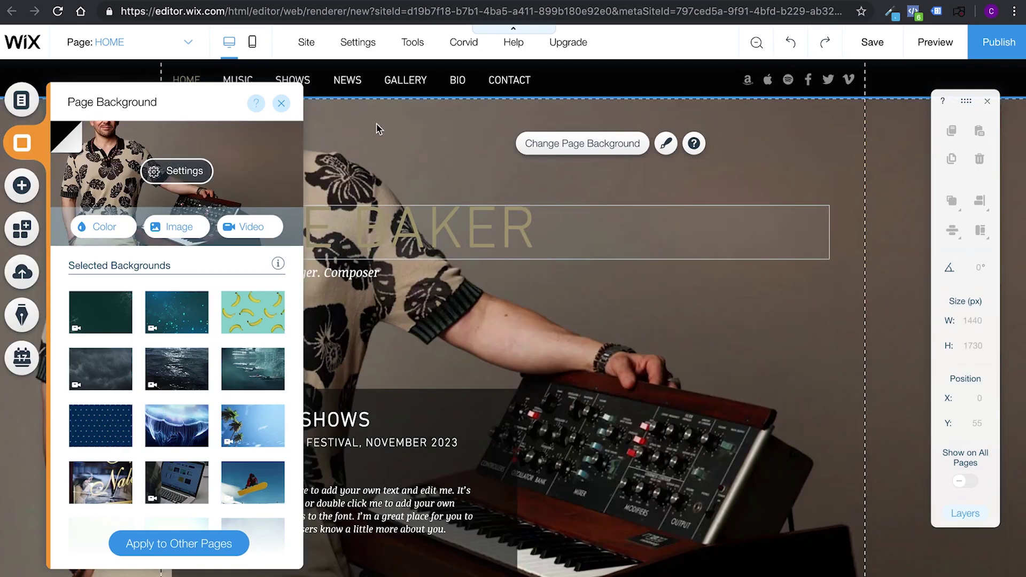
{"action": "left_click", "coordinate": [280, 106]}
{"action": "scroll", "coordinate": [495, 286], "scroll_direction": "down", "scroll_amount": 10}
{"action": "scroll", "coordinate": [494, 286], "scroll_direction": "up", "scroll_amount": 12}
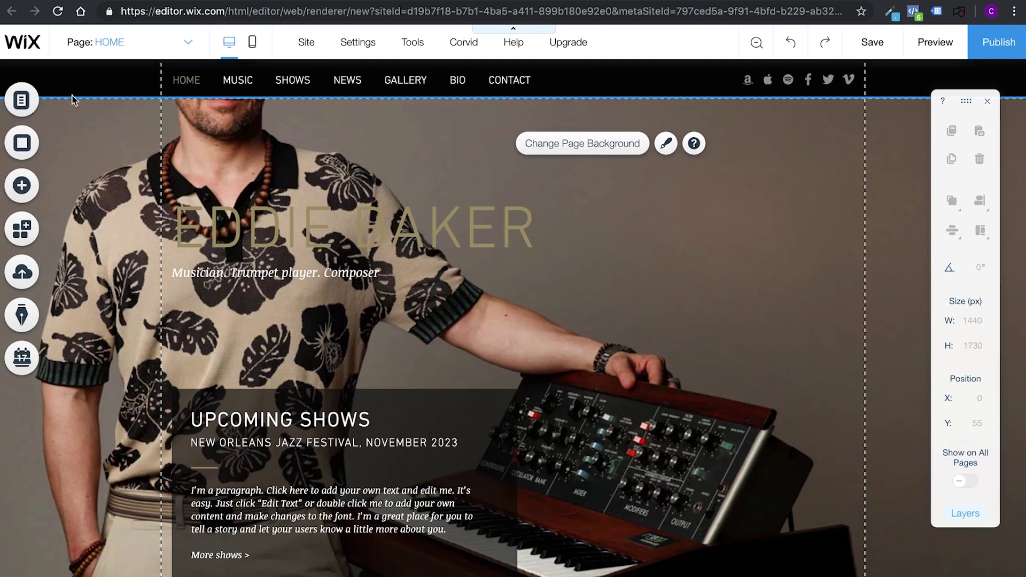
Try the background image's opacity, restore it to 100%, and anchor the image at top centre.
{"action": "left_click", "coordinate": [597, 150]}
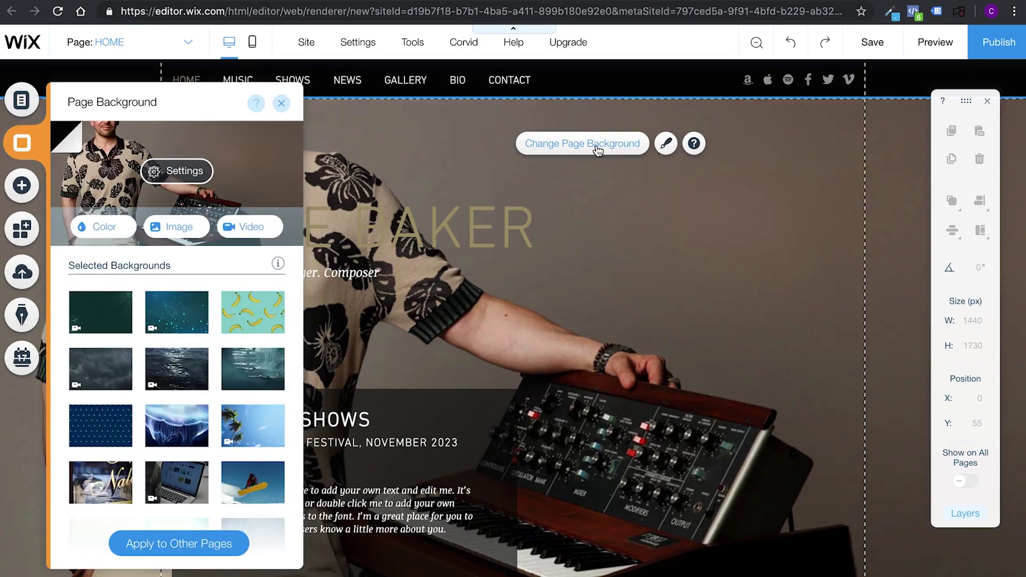
{"action": "left_click", "coordinate": [189, 175]}
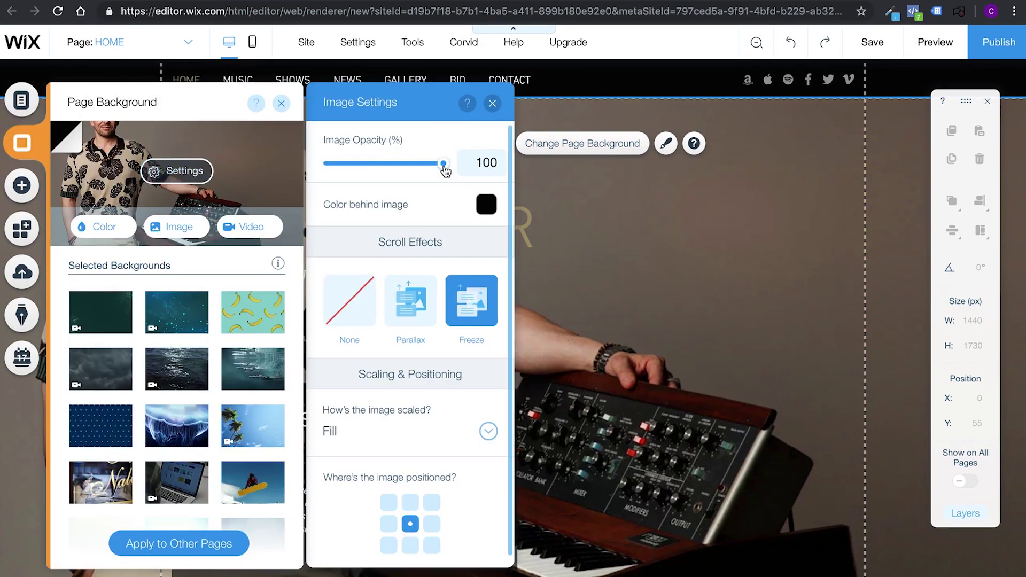
{"action": "left_click", "coordinate": [355, 170]}
{"action": "left_click_drag", "start_coordinate": [430, 171], "coordinate": [470, 175]}
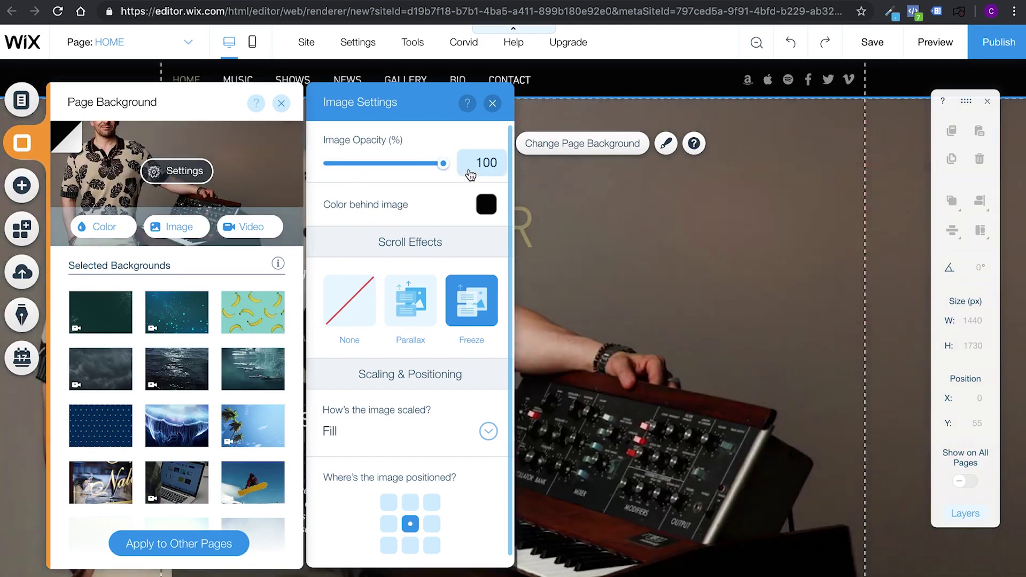
{"action": "left_click", "coordinate": [410, 505]}
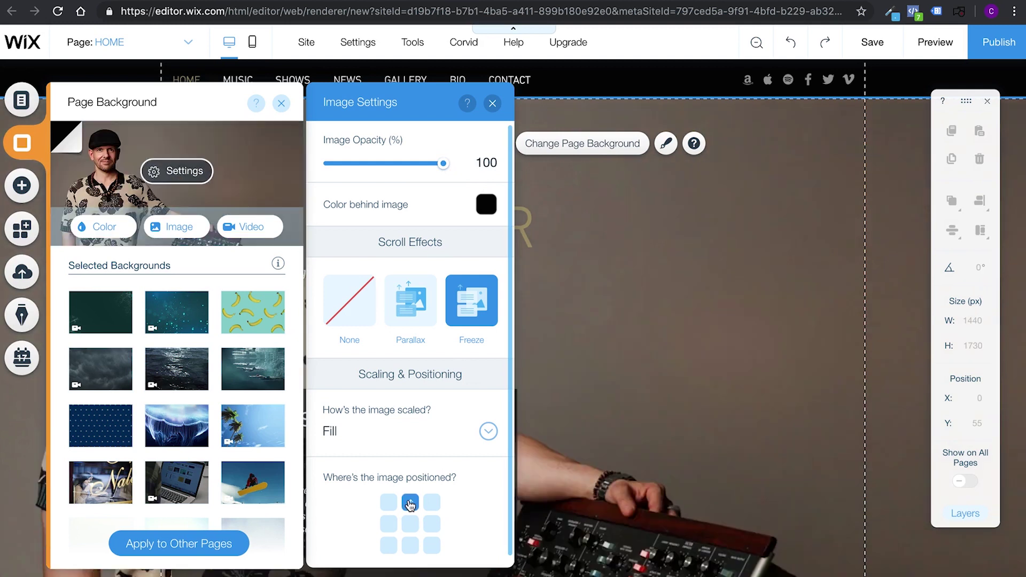
{"action": "left_click", "coordinate": [492, 104]}
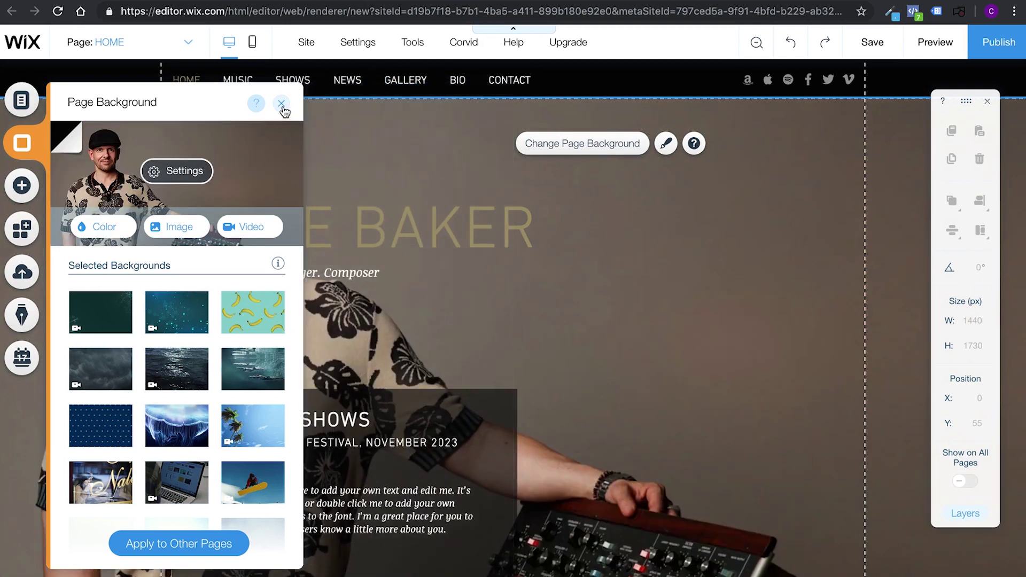
{"action": "left_click", "coordinate": [281, 105]}
{"action": "scroll", "coordinate": [487, 332], "scroll_direction": "down", "scroll_amount": 1}
{"action": "scroll", "coordinate": [488, 333], "scroll_direction": "down", "scroll_amount": 2}
{"action": "scroll", "coordinate": [488, 332], "scroll_direction": "up", "scroll_amount": 3}
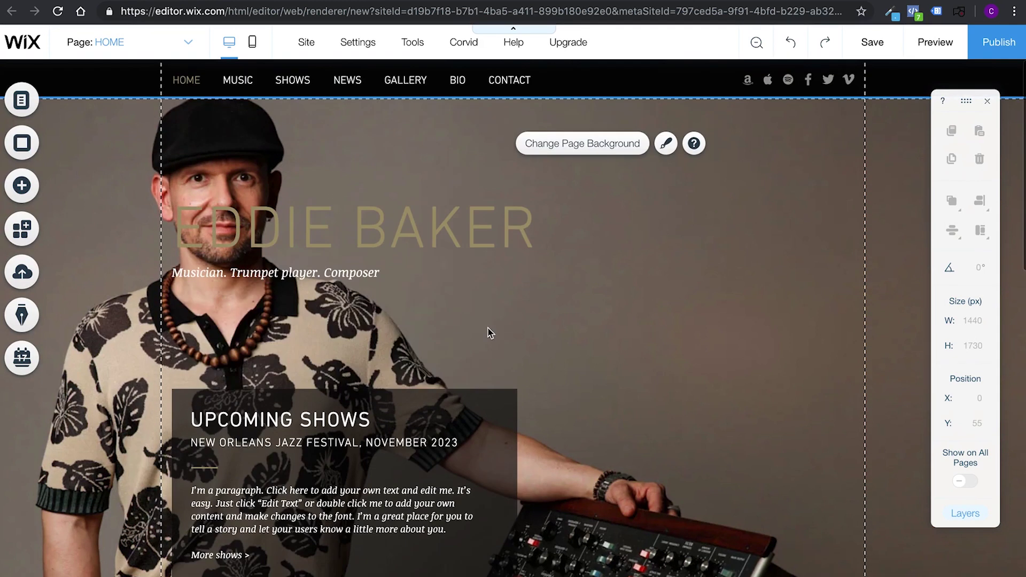
Replace the main title's text with the artist's full name in capitals.
{"action": "double_click", "coordinate": [320, 220]}
{"action": "type", "text": "CLAUD"}
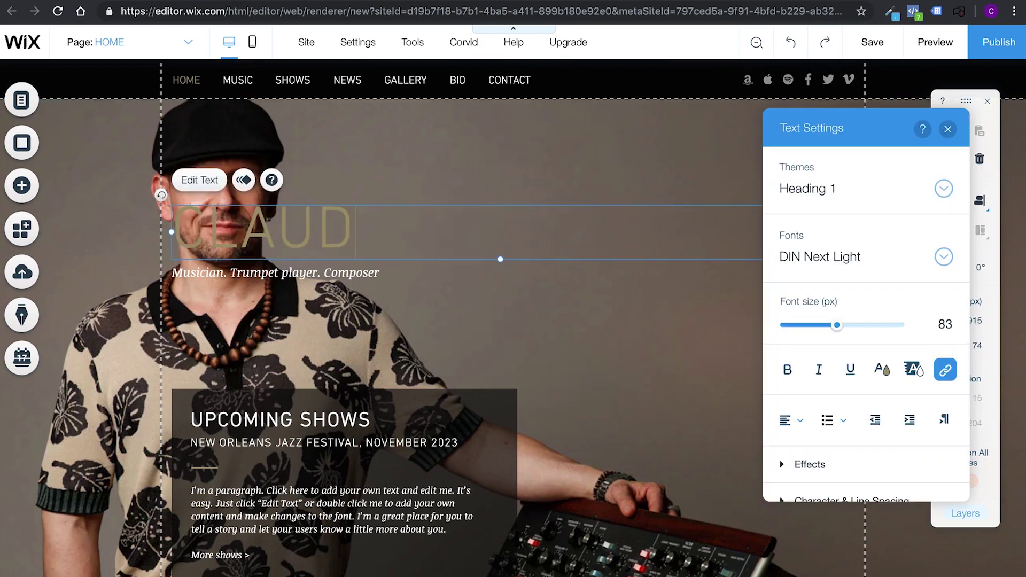
{"action": "type", "text": "IO PASSAVANTI"}
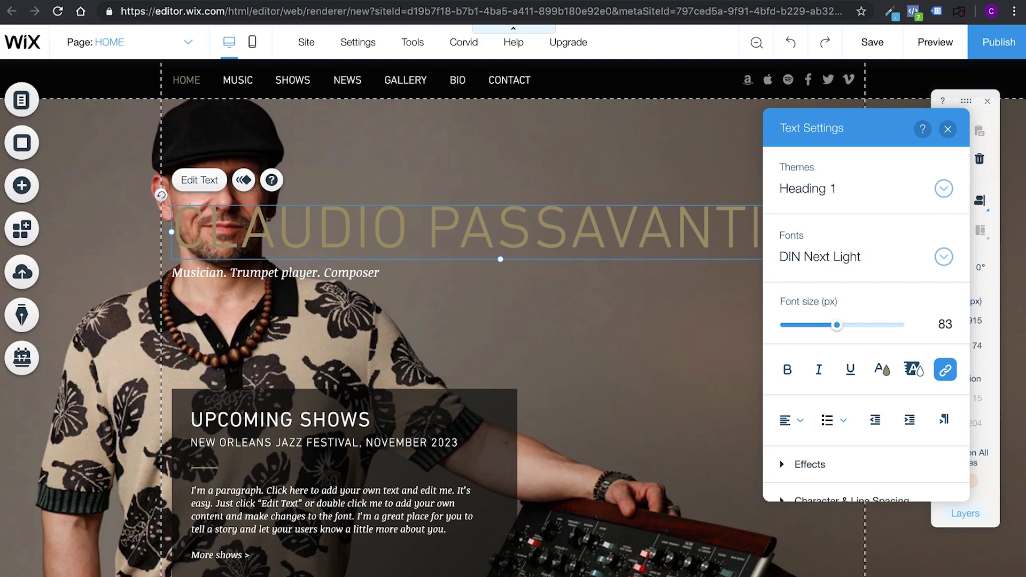
{"action": "left_click", "coordinate": [946, 134]}
Break the main title onto two lines after the first name and place it at about X -13, Y 108.
{"action": "left_click_drag", "start_coordinate": [495, 240], "coordinate": [582, 165]}
{"action": "double_click", "coordinate": [520, 160]}
{"action": "left_click", "coordinate": [520, 160]}
{"action": "key", "text": "BackSpace"}
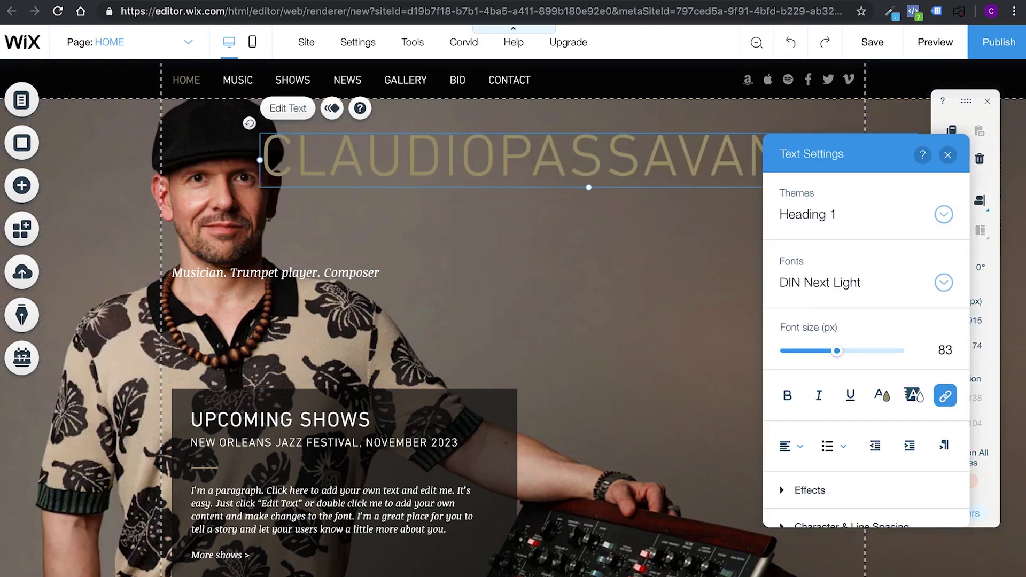
{"action": "key", "text": "Return"}
{"action": "left_click", "coordinate": [631, 321]}
{"action": "left_click_drag", "start_coordinate": [507, 196], "coordinate": [333, 176]}
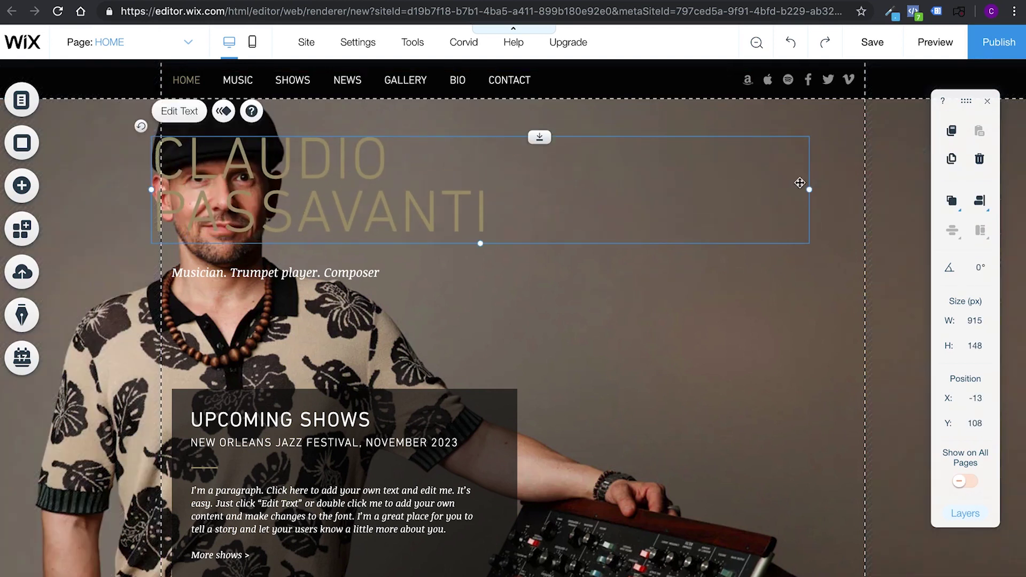
Narrow the main title to about 509 px, place it at about X 405, Y 100, and move the tagline underneath it.
{"action": "left_click_drag", "start_coordinate": [809, 189], "coordinate": [516, 198]}
{"action": "left_click_drag", "start_coordinate": [402, 192], "coordinate": [706, 185]}
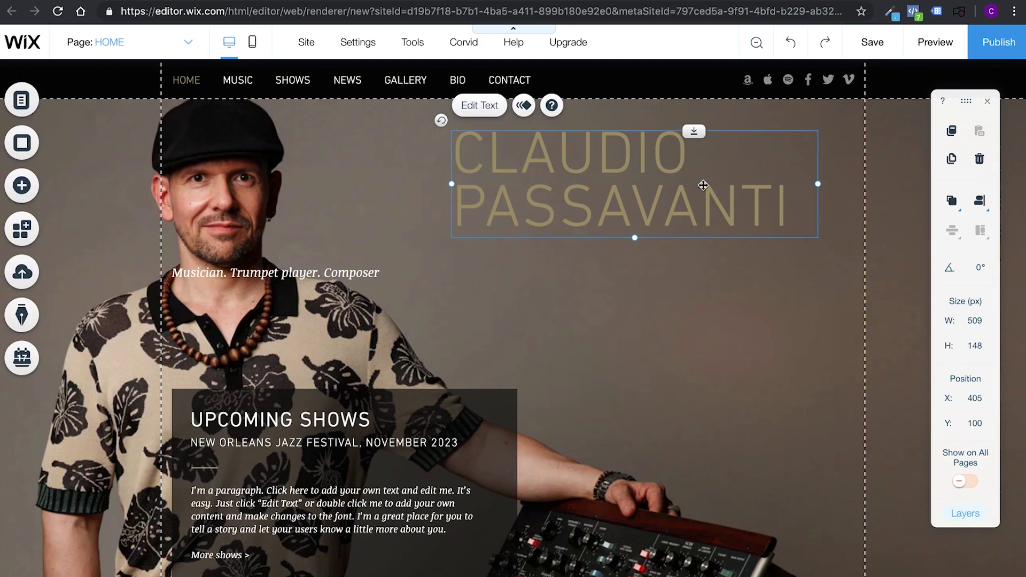
{"action": "left_click_drag", "start_coordinate": [350, 280], "coordinate": [615, 280]}
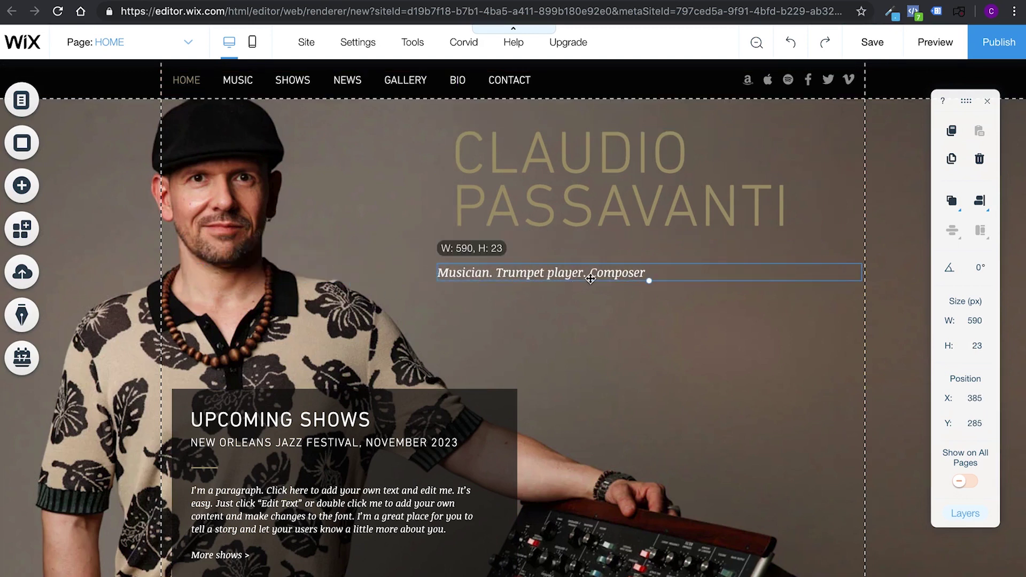
Replace the tagline with "Aka Sunlightsquare, Aka Doctor Mix" and narrow its text box to about 295 px.
{"action": "double_click", "coordinate": [592, 276]}
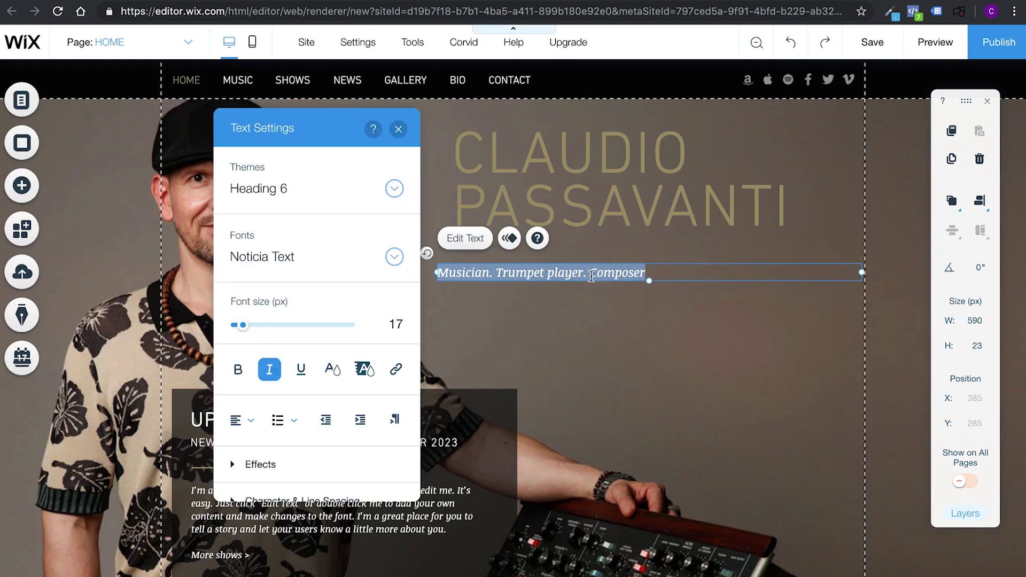
{"action": "type", "text": "A"}
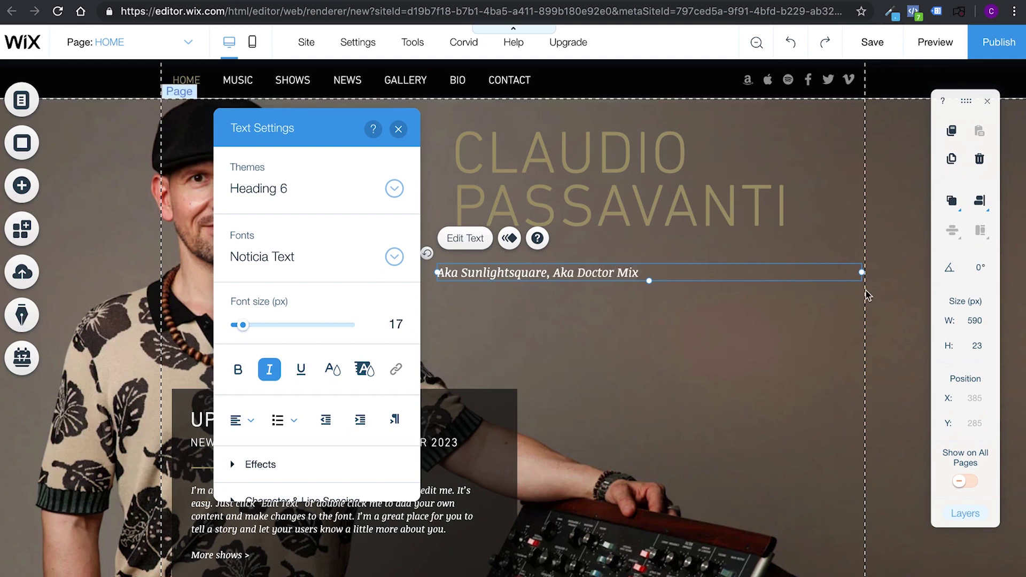
{"action": "left_click_drag", "start_coordinate": [859, 274], "coordinate": [651, 289]}
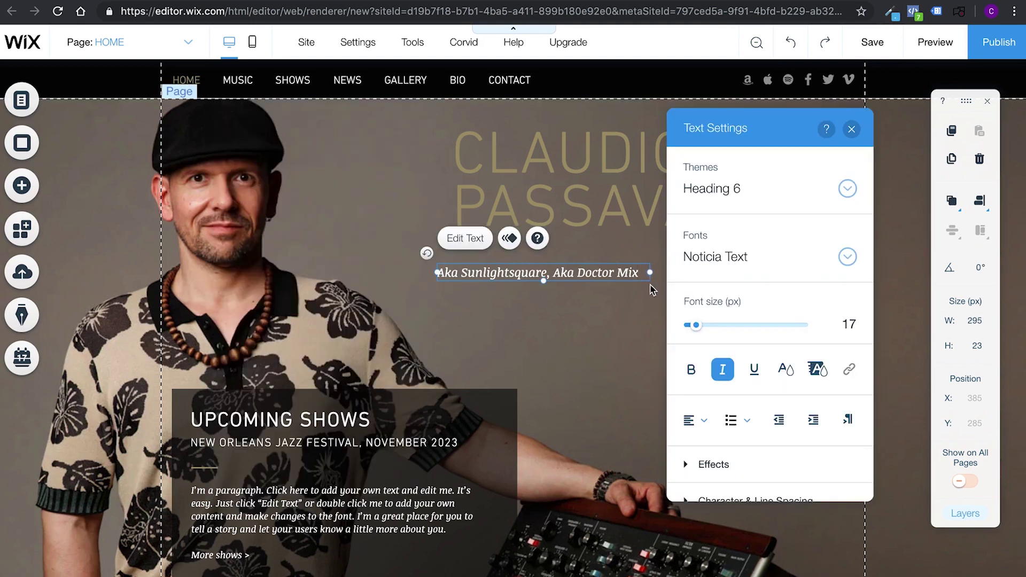
Set the tagline's font size to 21 px, widen its box to about 382 px and place it at about X 415, Y 259.
{"action": "left_click_drag", "start_coordinate": [698, 327], "coordinate": [702, 330]}
{"action": "key", "text": "ctrl+a"}
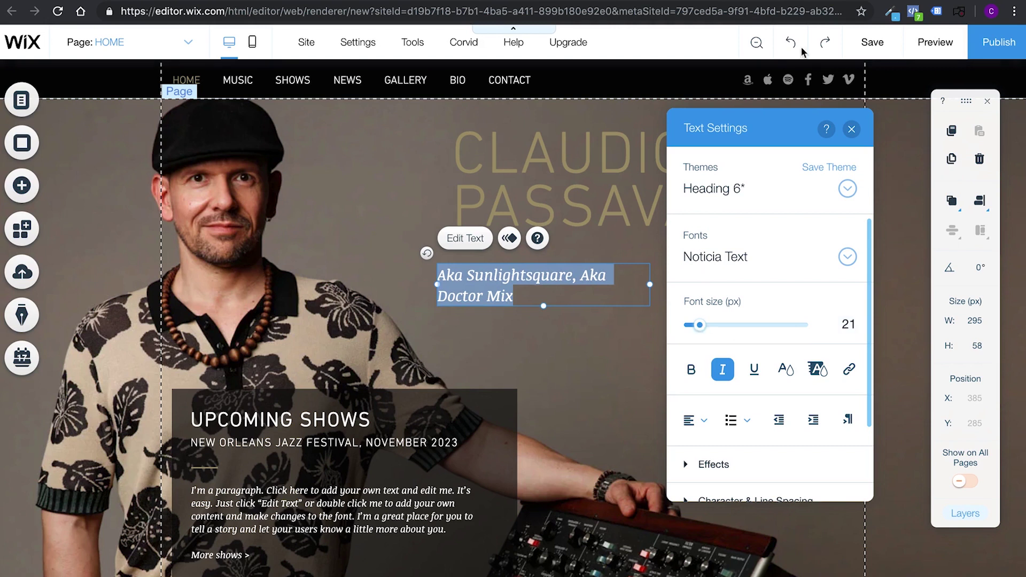
{"action": "left_click", "coordinate": [851, 129]}
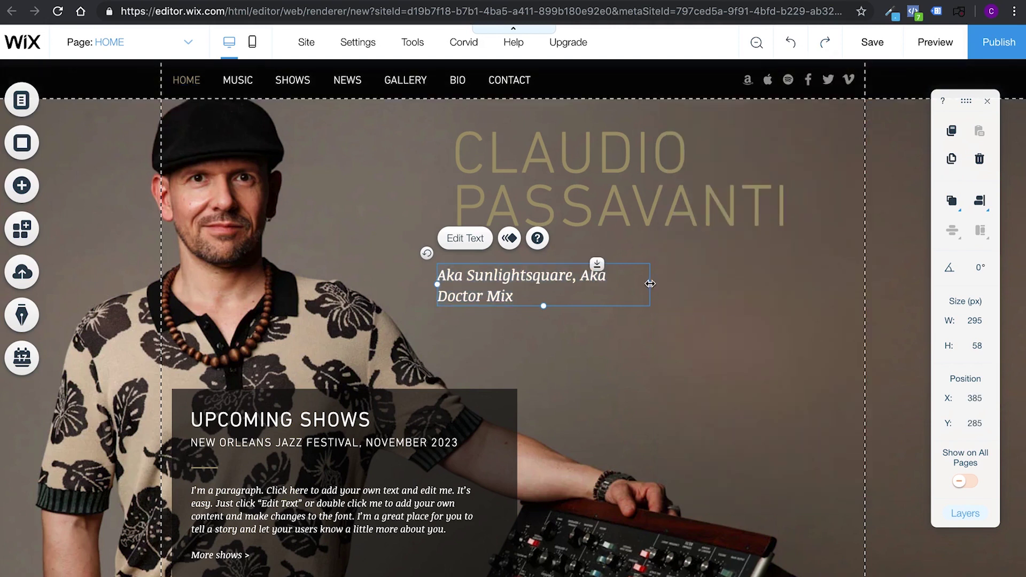
{"action": "left_click_drag", "start_coordinate": [649, 285], "coordinate": [712, 282]}
{"action": "left_click_drag", "start_coordinate": [610, 281], "coordinate": [645, 263]}
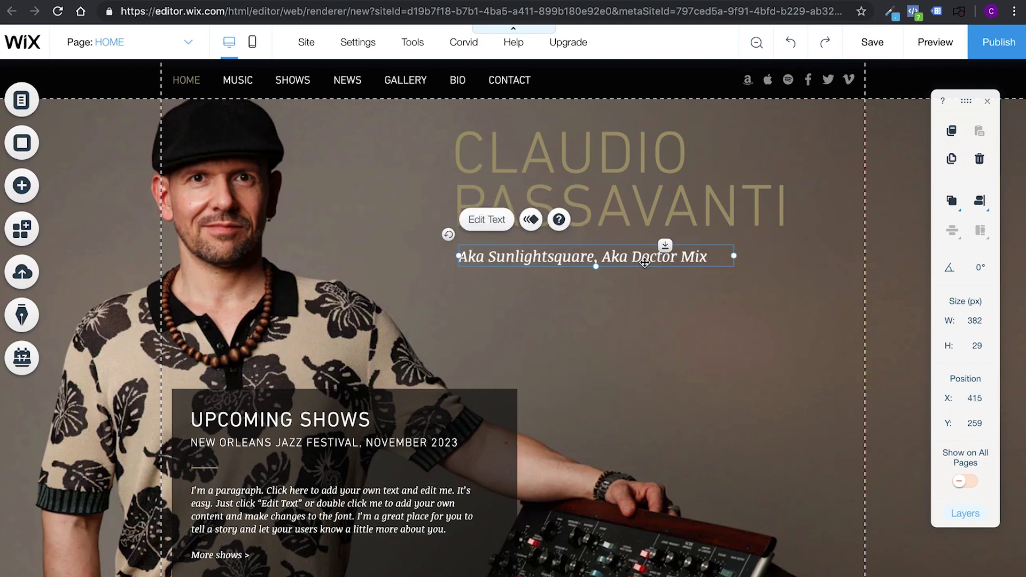
Save the site under a free Wix.com domain with the address ending "sunlight1".
{"action": "left_click", "coordinate": [873, 42]}
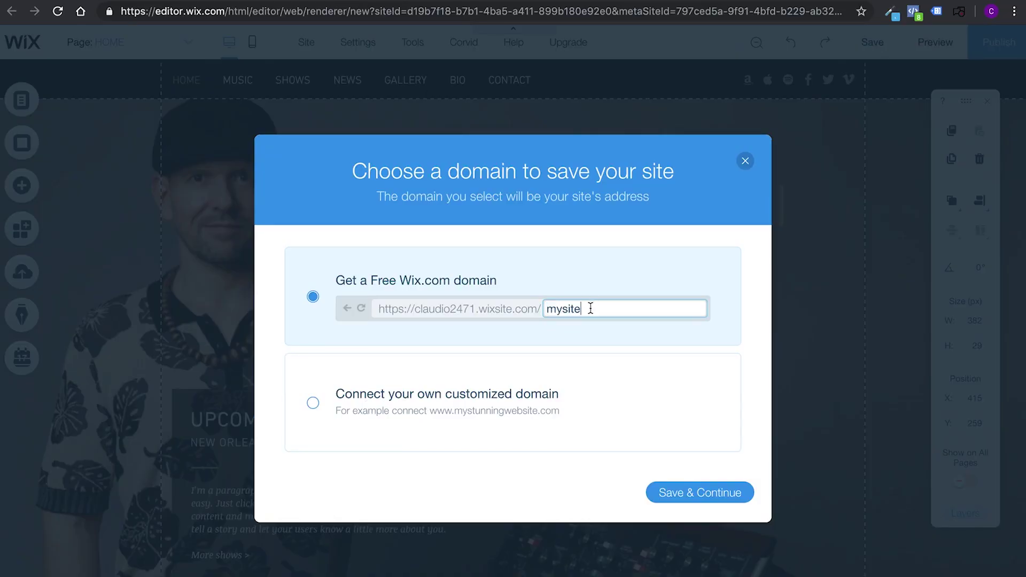
{"action": "type", "text": "sunlight1"}
{"action": "left_click", "coordinate": [673, 492]}
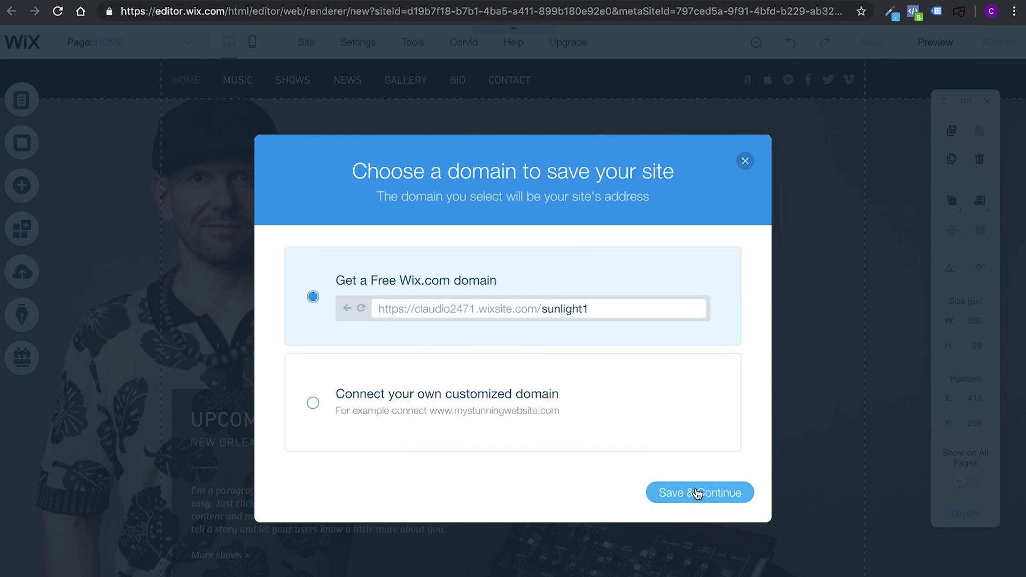
{"action": "left_click", "coordinate": [698, 494]}
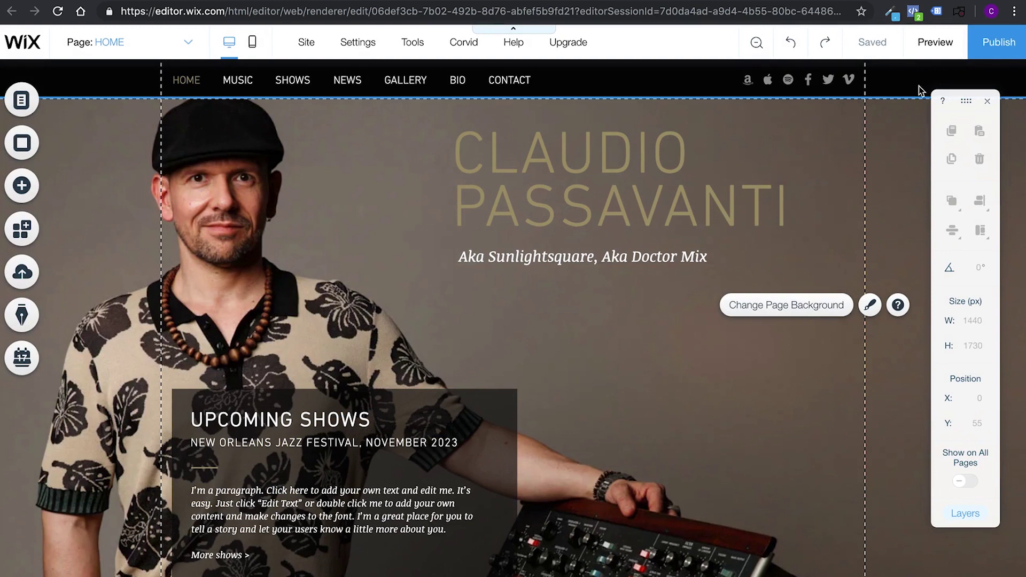
Preview the home page, check how its content moves over the background, and return to the editor.
{"action": "left_click", "coordinate": [935, 45]}
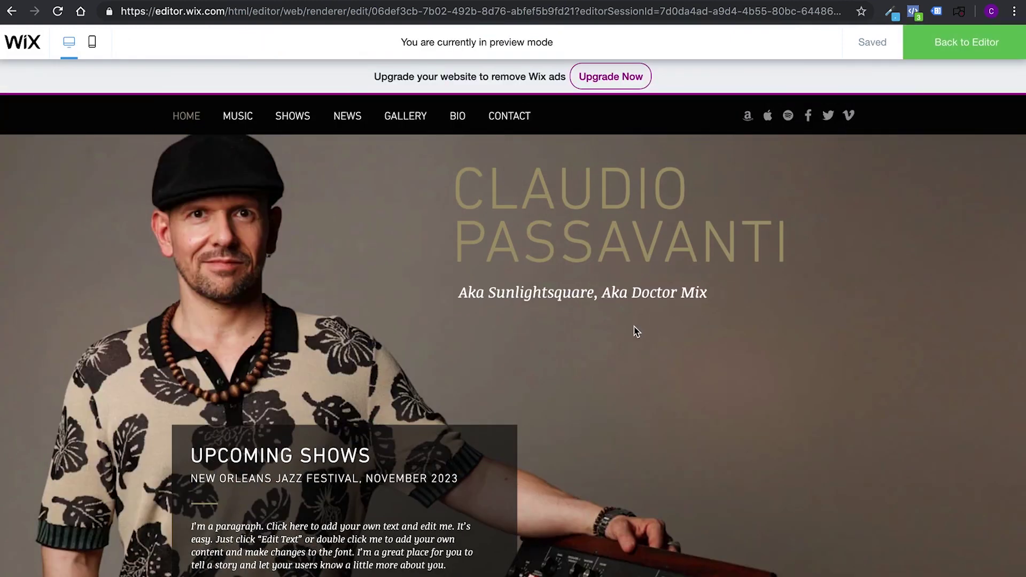
{"action": "scroll", "coordinate": [536, 385], "scroll_direction": "down", "scroll_amount": 6}
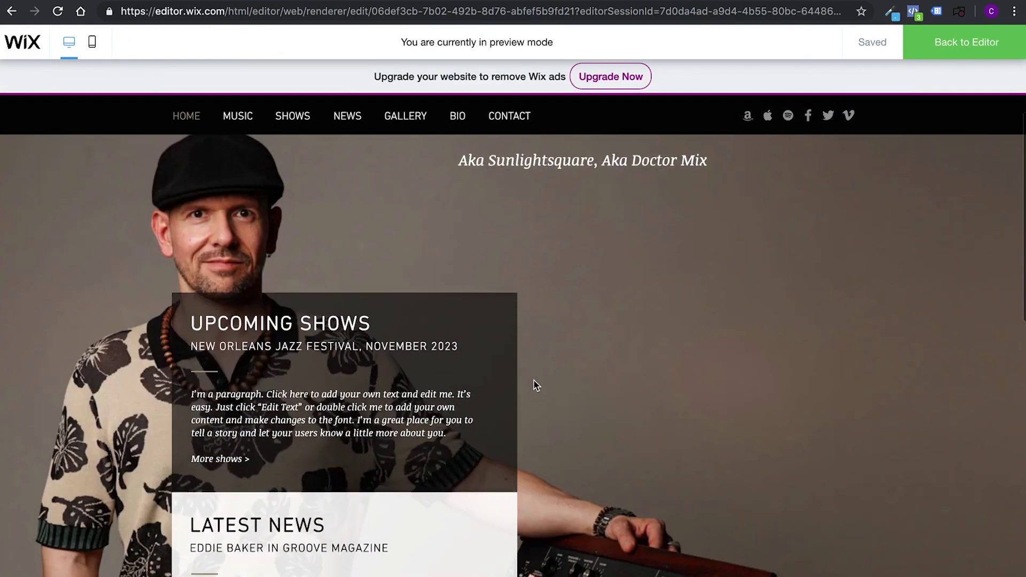
{"action": "scroll", "coordinate": [536, 385], "scroll_direction": "up", "scroll_amount": 6}
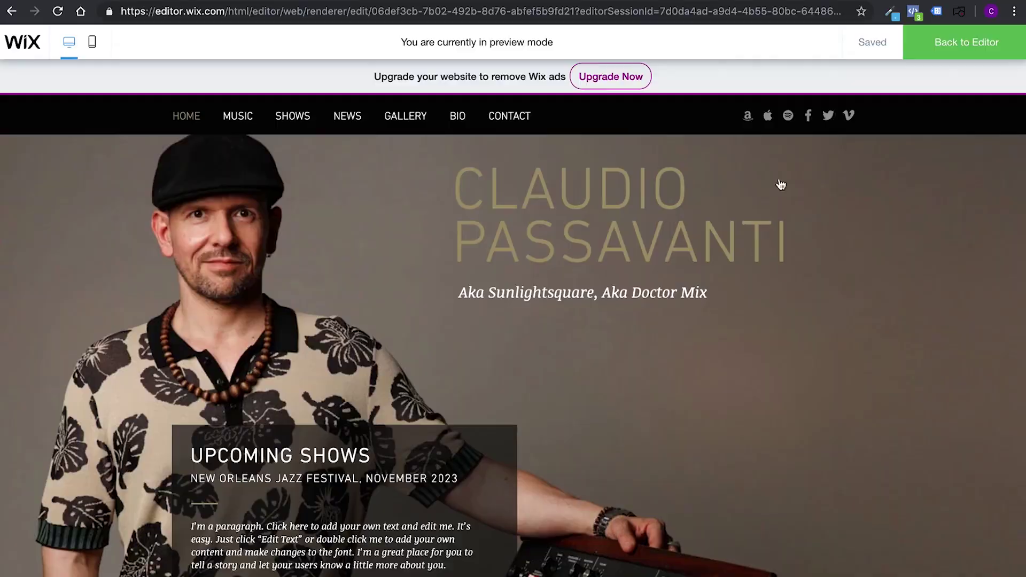
{"action": "left_click", "coordinate": [960, 43]}
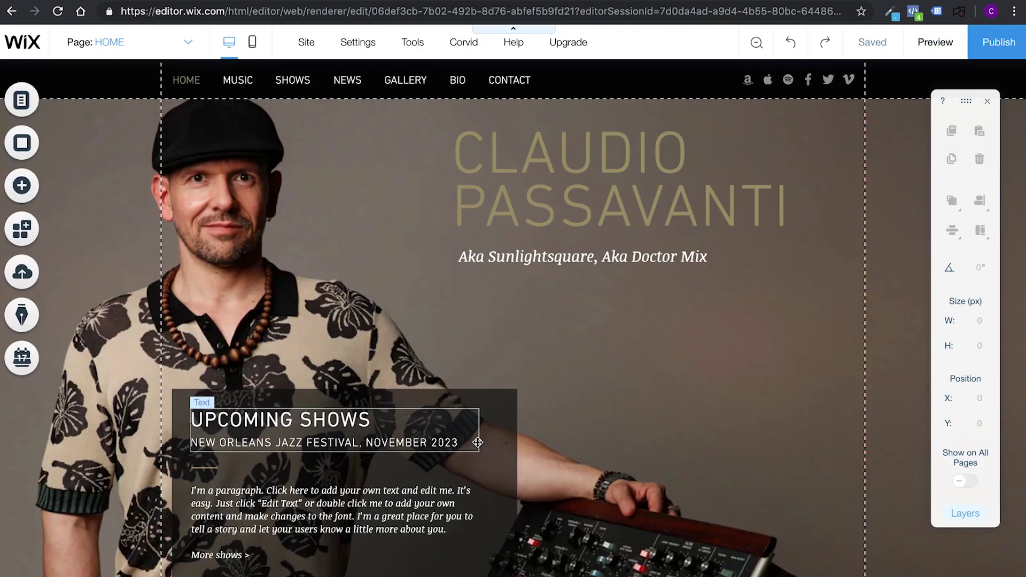
Widen the Upcoming Shows box on both sides so it spans the full width between the page's gridlines.
{"action": "scroll", "coordinate": [486, 452], "scroll_direction": "down", "scroll_amount": 9}
{"action": "scroll", "coordinate": [477, 442], "scroll_direction": "up", "scroll_amount": 9}
{"action": "left_click", "coordinate": [500, 462]}
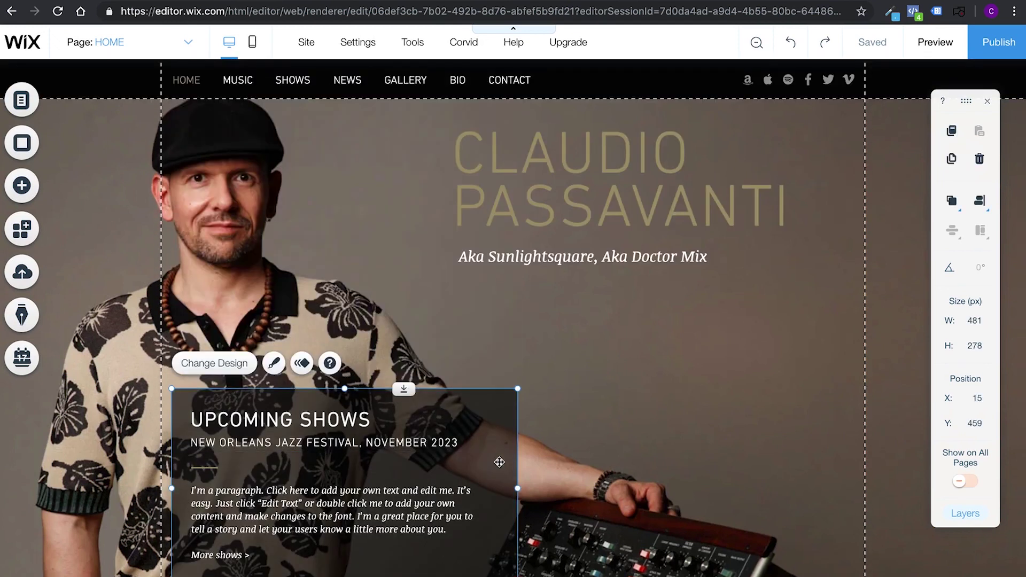
{"action": "left_click_drag", "start_coordinate": [517, 488], "coordinate": [866, 503]}
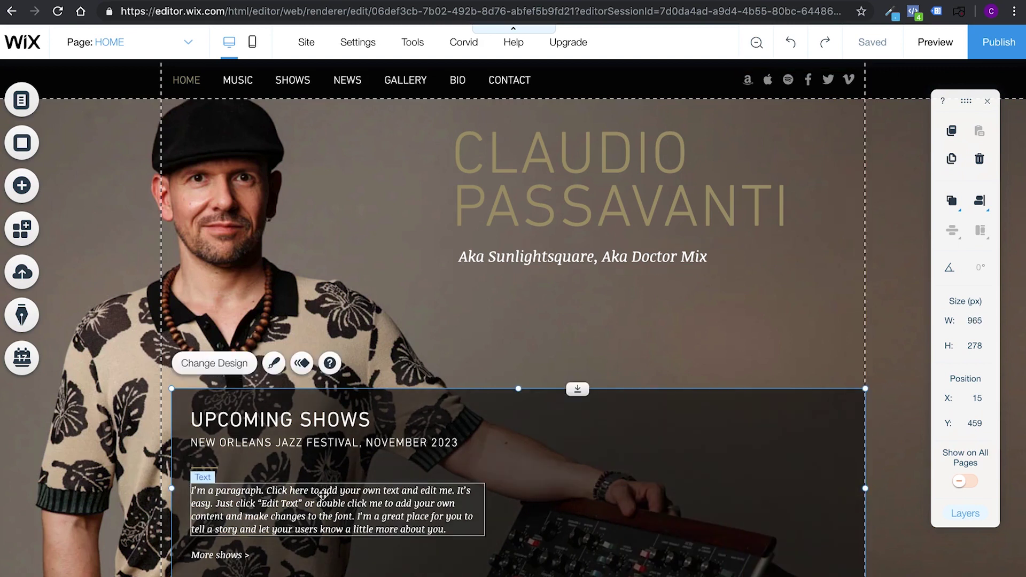
{"action": "left_click_drag", "start_coordinate": [171, 488], "coordinate": [160, 488]}
Widen the Upcoming Shows paragraph to about 909 px so its text fills the box.
{"action": "scroll", "coordinate": [463, 486], "scroll_direction": "down", "scroll_amount": 1}
{"action": "left_click", "coordinate": [451, 458]}
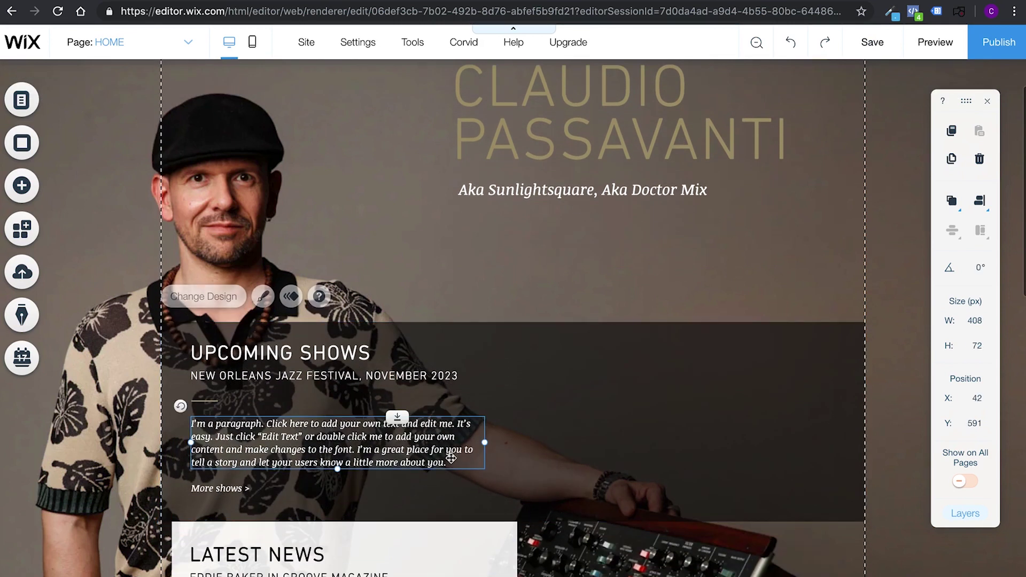
{"action": "left_click_drag", "start_coordinate": [485, 444], "coordinate": [846, 458]}
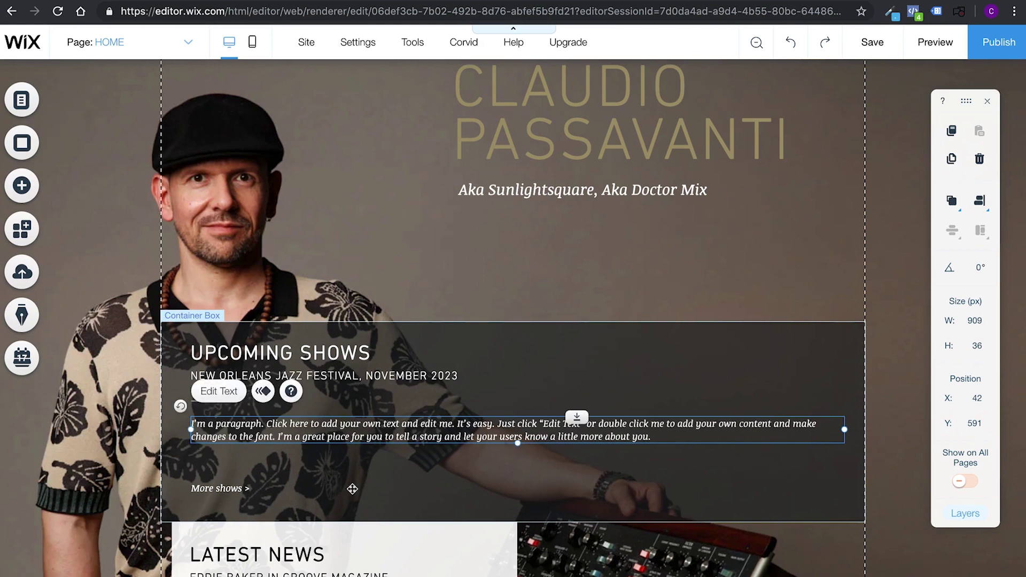
{"action": "left_click", "coordinate": [348, 270]}
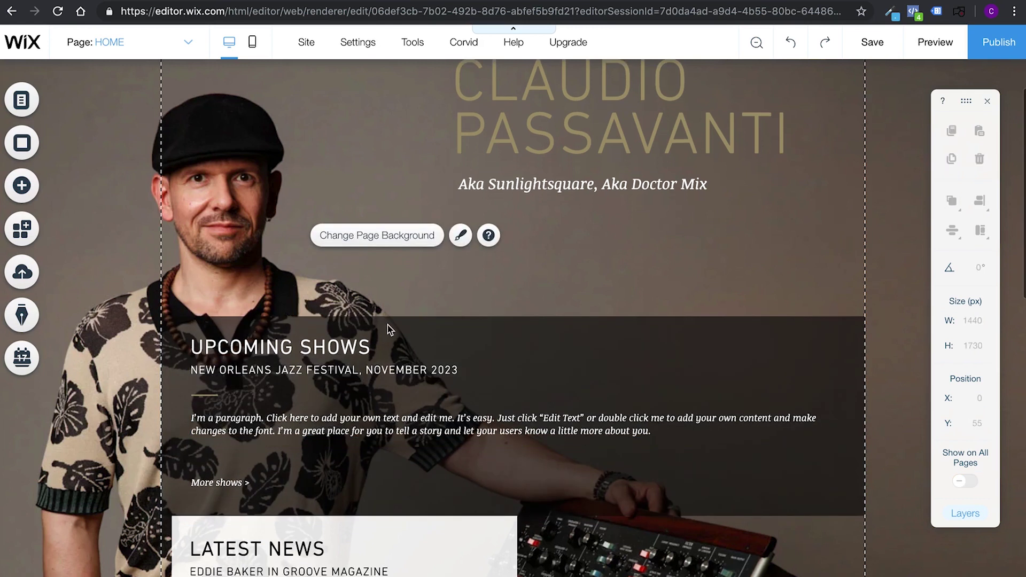
Stretch the Latest News box to X 0 and a width of 980 px to match the box above.
{"action": "scroll", "coordinate": [531, 470], "scroll_direction": "down", "scroll_amount": 2}
{"action": "scroll", "coordinate": [531, 470], "scroll_direction": "down", "scroll_amount": 3}
{"action": "left_click", "coordinate": [477, 353]}
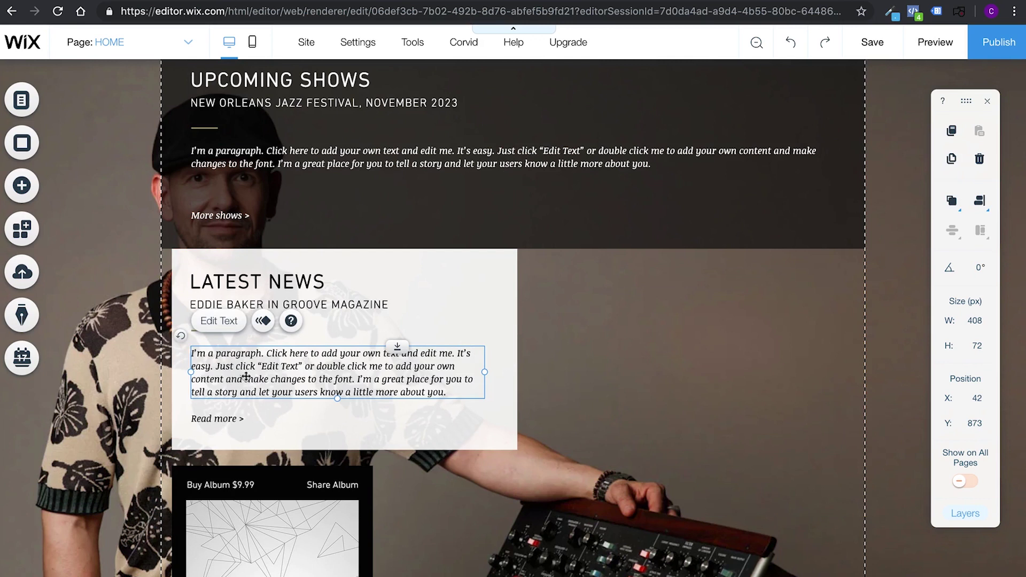
{"action": "left_click", "coordinate": [172, 387]}
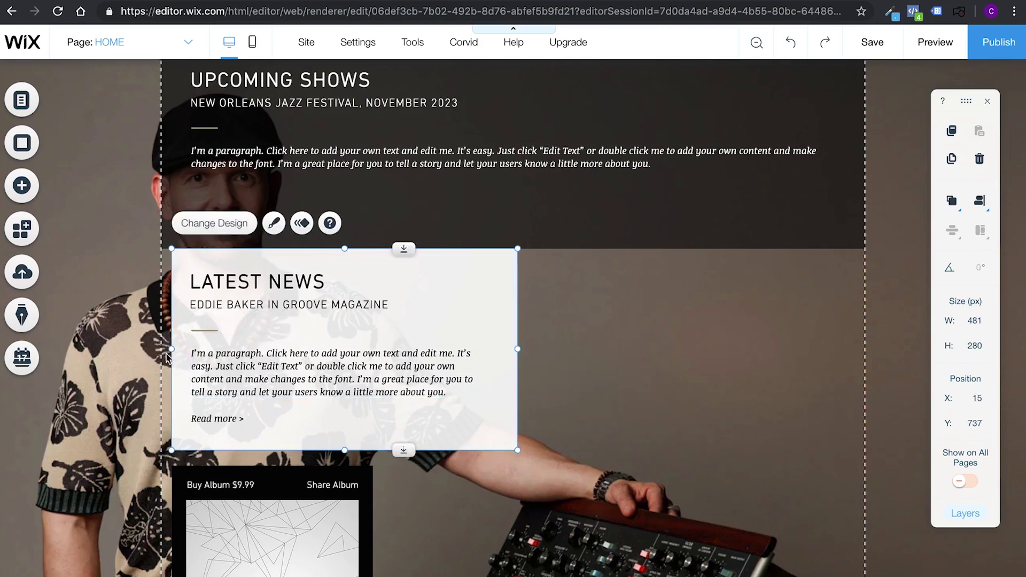
{"action": "left_click_drag", "start_coordinate": [170, 348], "coordinate": [160, 348]}
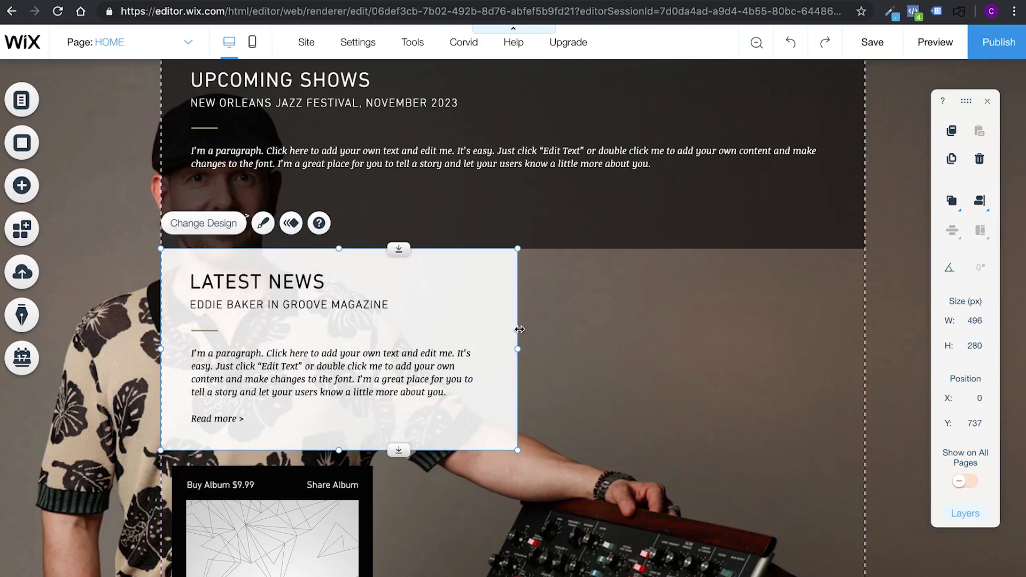
{"action": "left_click_drag", "start_coordinate": [519, 349], "coordinate": [865, 337]}
Open the page manager and move the BIO page directly below HOME in the site menu.
{"action": "scroll", "coordinate": [538, 335], "scroll_direction": "up", "scroll_amount": 6}
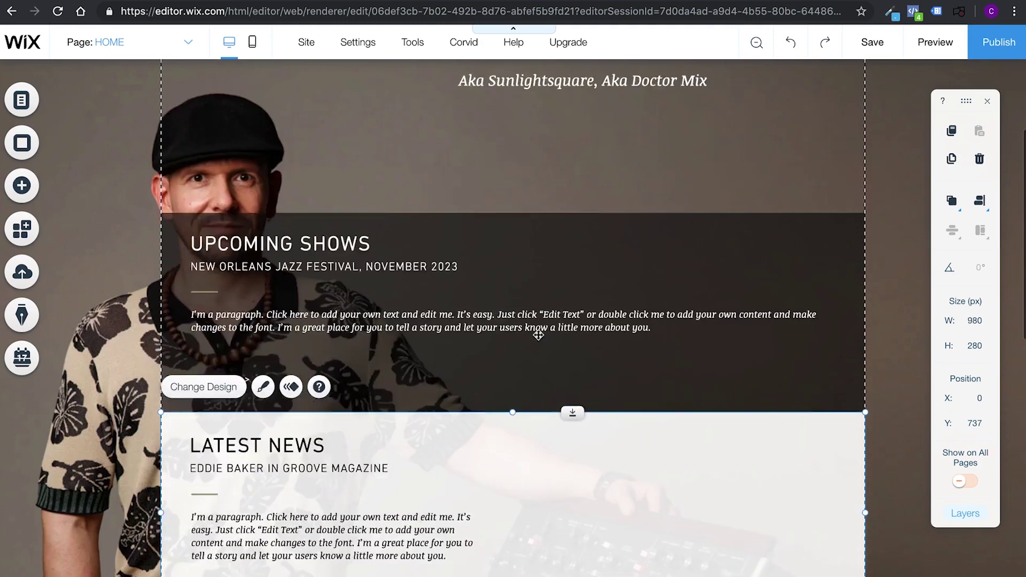
{"action": "scroll", "coordinate": [538, 335], "scroll_direction": "down", "scroll_amount": 12}
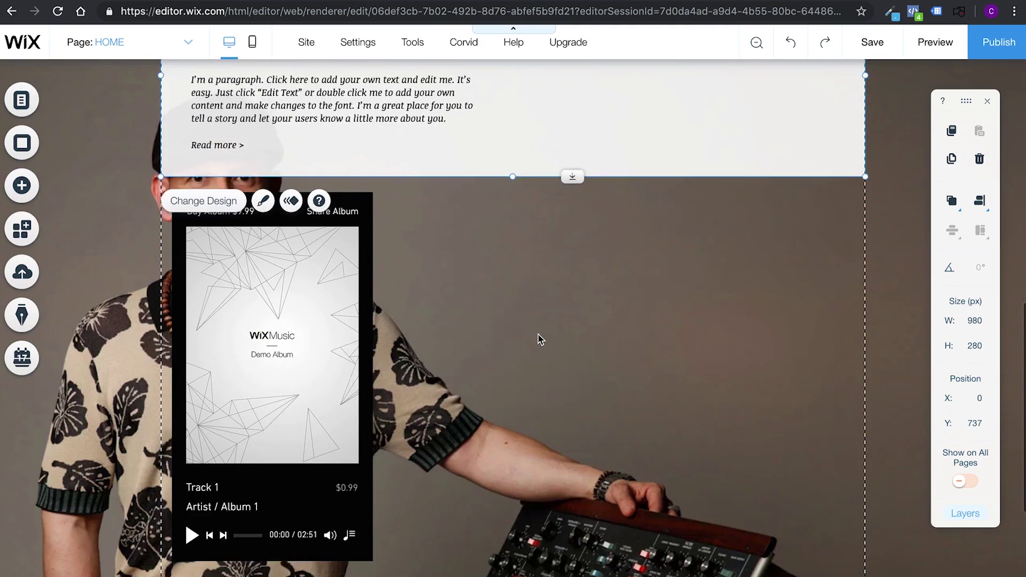
{"action": "scroll", "coordinate": [539, 338], "scroll_direction": "up", "scroll_amount": 2}
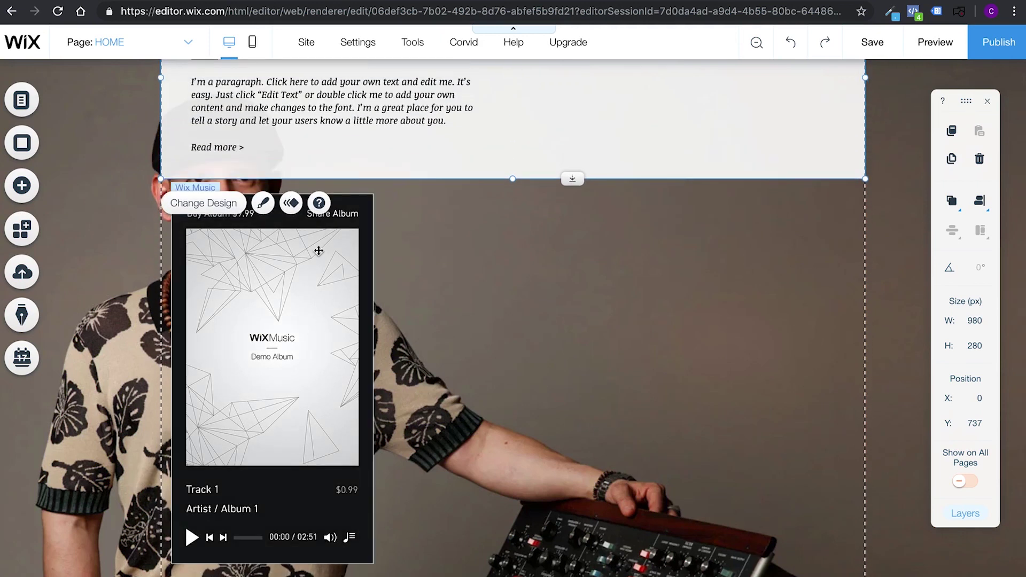
{"action": "scroll", "coordinate": [322, 258], "scroll_direction": "up", "scroll_amount": 1}
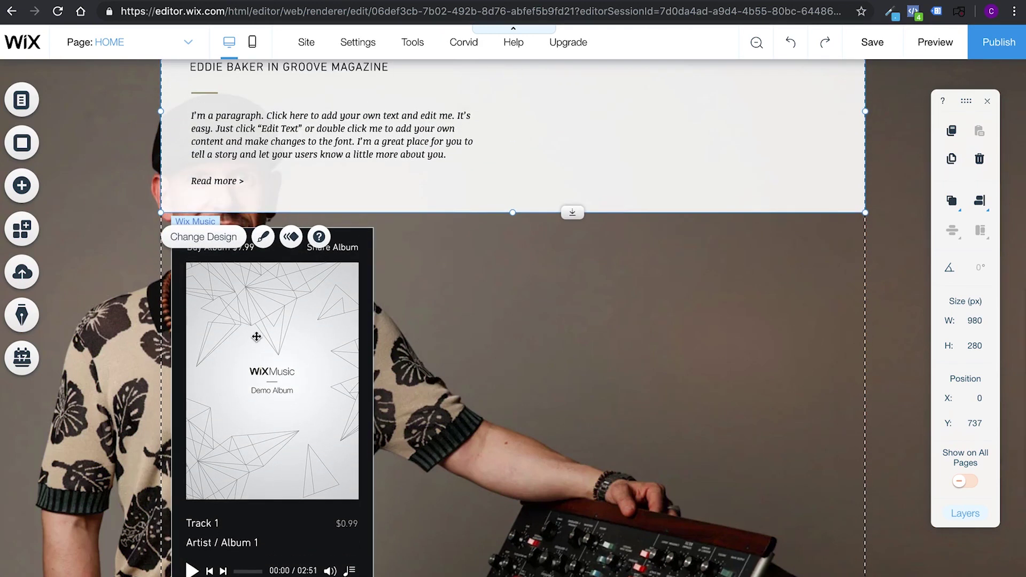
{"action": "scroll", "coordinate": [255, 319], "scroll_direction": "up", "scroll_amount": 10}
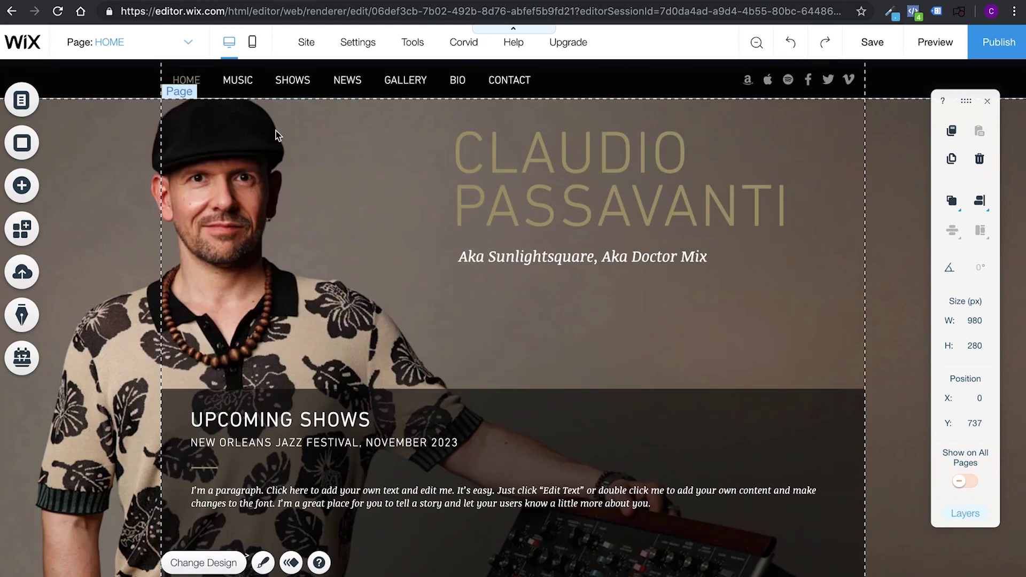
{"action": "left_click", "coordinate": [250, 82]}
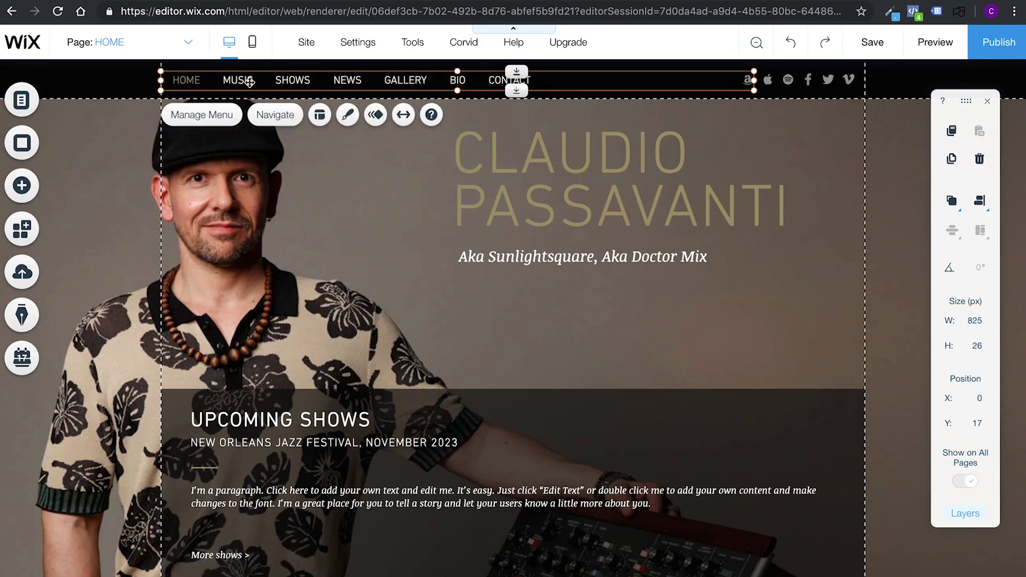
{"action": "left_click", "coordinate": [283, 119]}
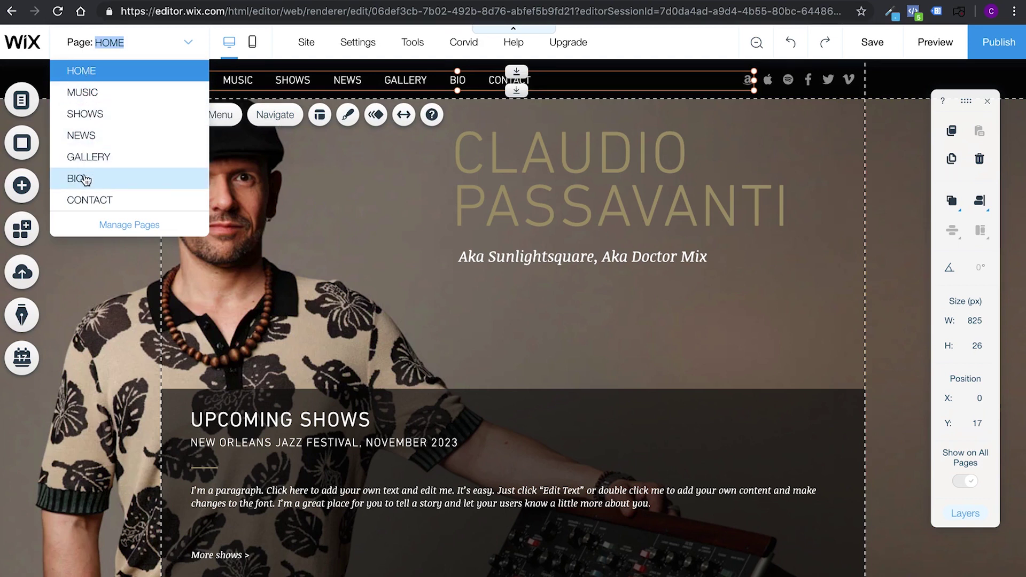
{"action": "left_click", "coordinate": [120, 225]}
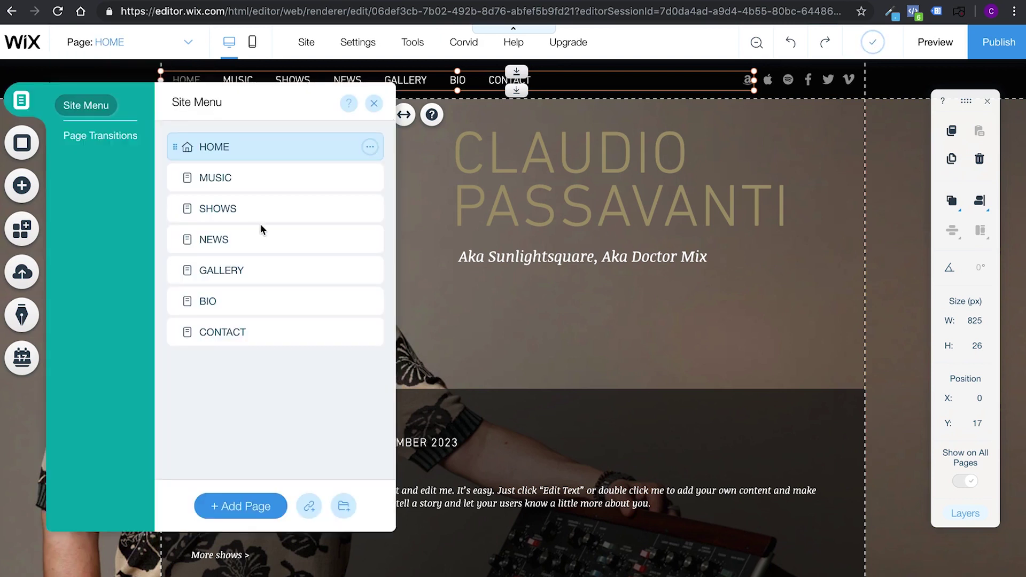
{"action": "left_click_drag", "start_coordinate": [273, 299], "coordinate": [277, 174]}
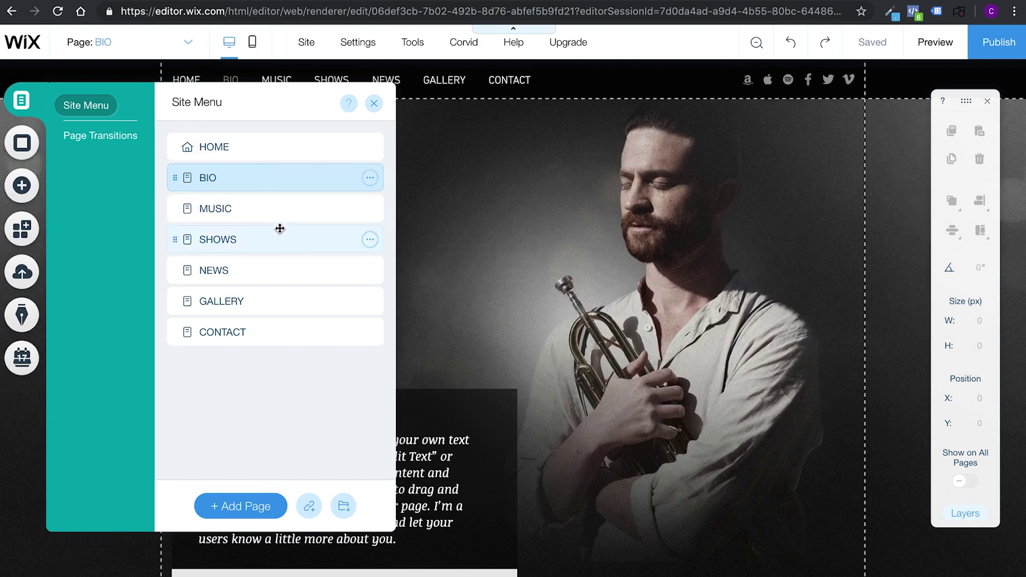
Rename the MUSIC page to SUNLIGHTSQUARE in the site menu, and view the SHOWS and NEWS pages.
{"action": "double_click", "coordinate": [228, 208]}
{"action": "type", "text": "SUNLIGHT"}
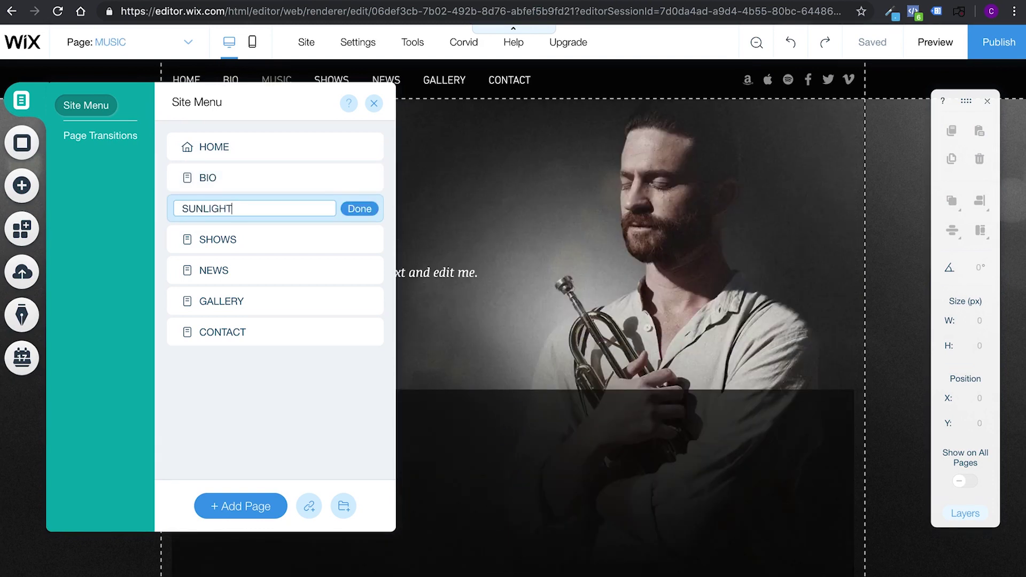
{"action": "type", "text": "SQUARE"}
{"action": "left_click", "coordinate": [261, 241]}
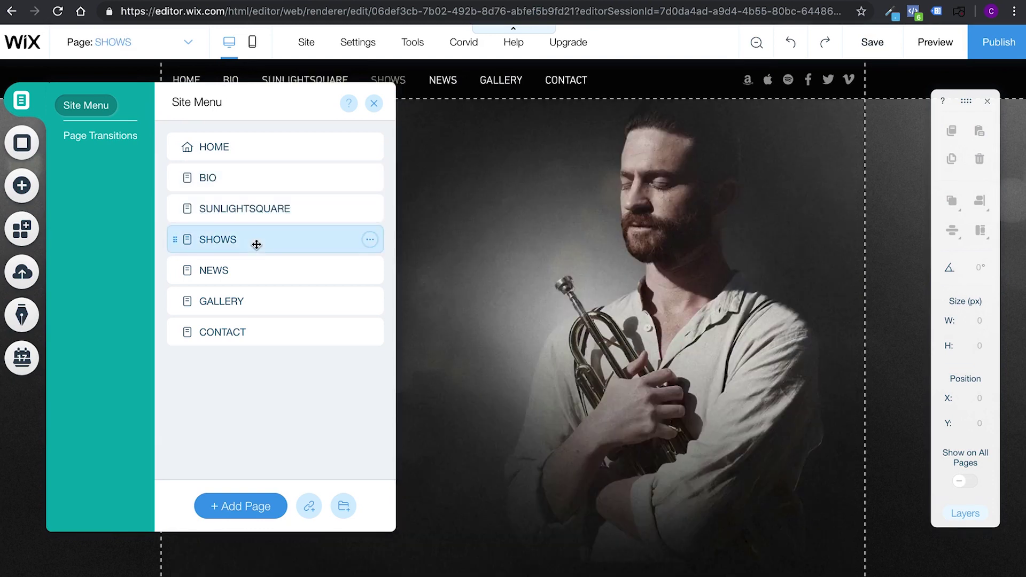
{"action": "left_click", "coordinate": [246, 272]}
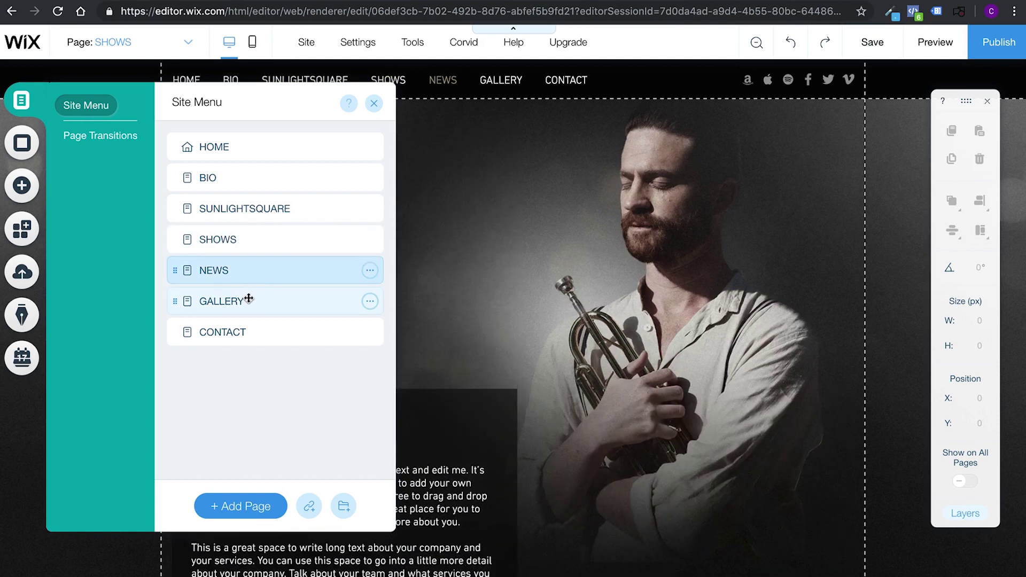
View the GALLERY and CONTACT pages from the site menu list, and close the page manager.
{"action": "left_click", "coordinate": [249, 298]}
{"action": "left_click", "coordinate": [256, 327]}
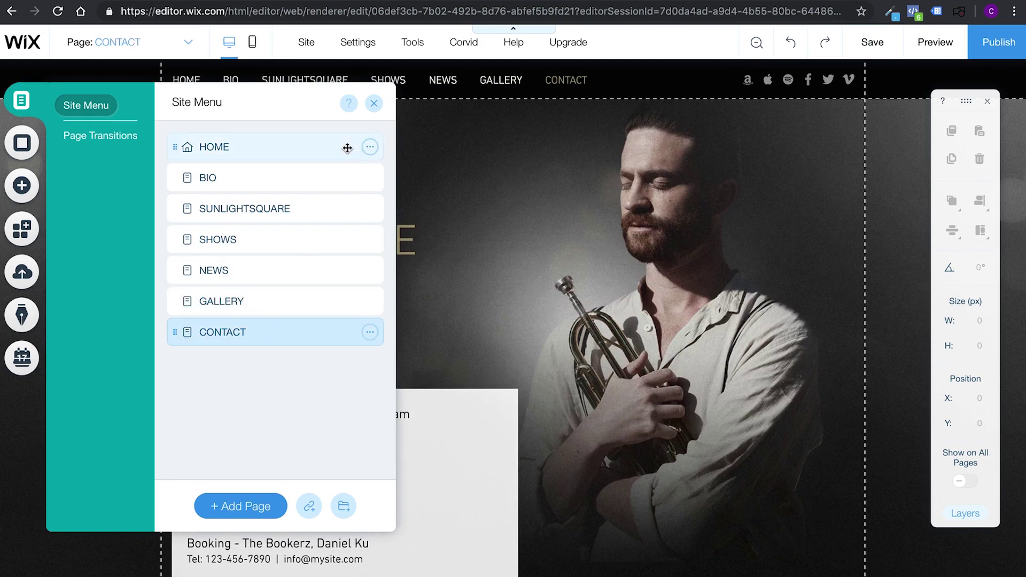
{"action": "left_click", "coordinate": [376, 104]}
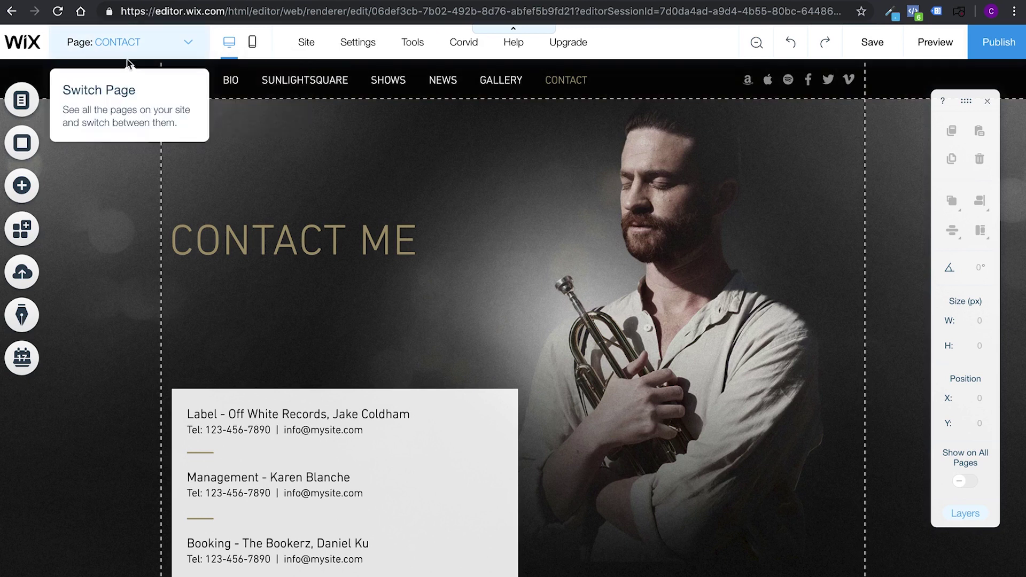
Select the header menu and use its page navigation to switch the editor back to the HOME page.
{"action": "left_click", "coordinate": [259, 83]}
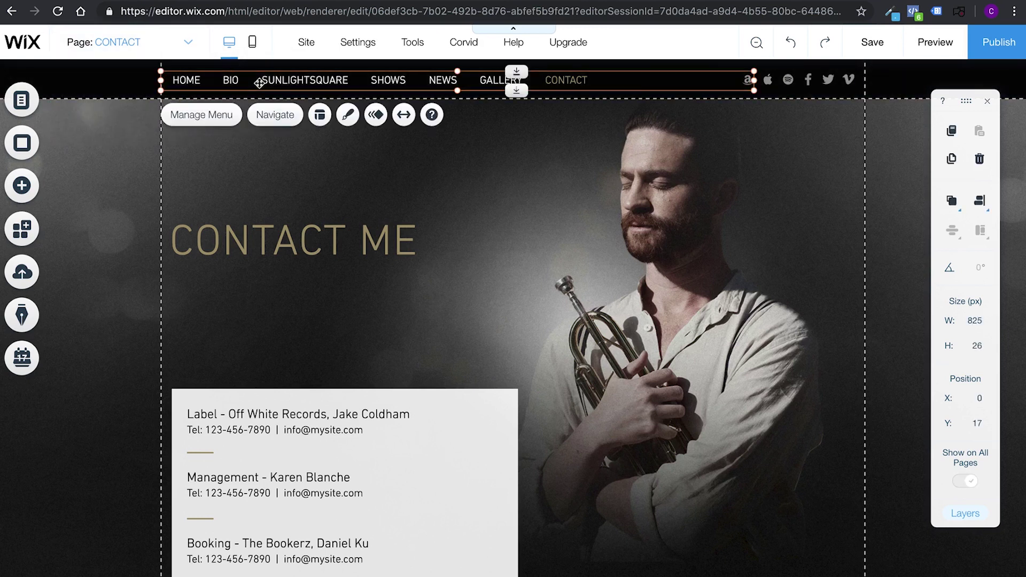
{"action": "left_click", "coordinate": [274, 115]}
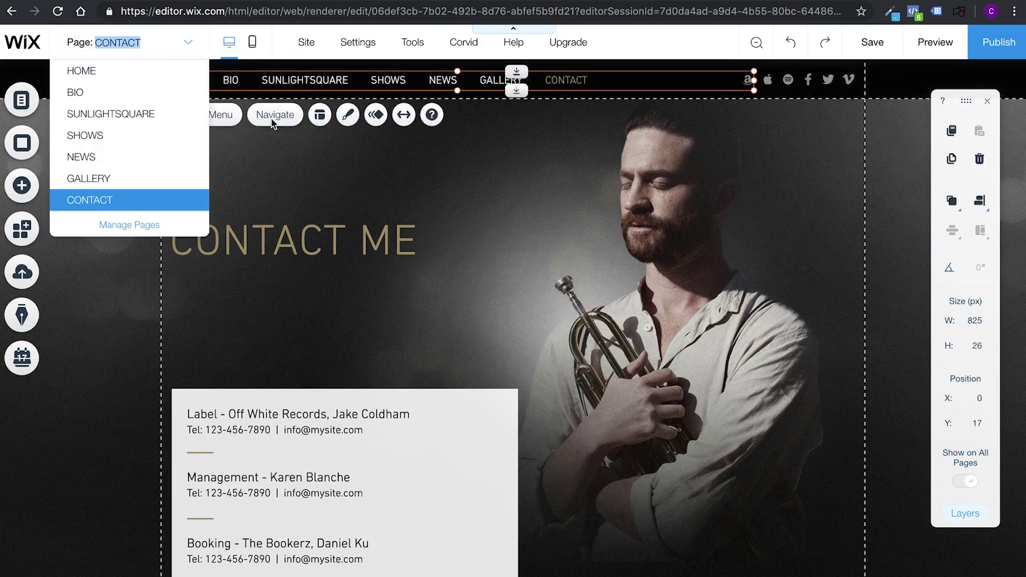
{"action": "left_click", "coordinate": [111, 71]}
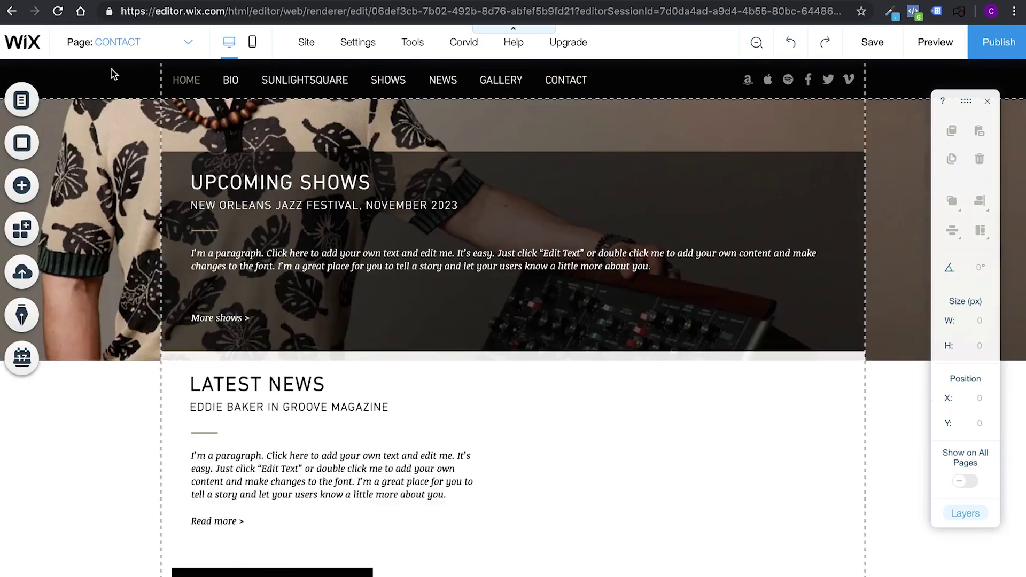
Apply the HOME page's background image to the BIO, SUNLIGHTSQUARE, SHOWS, NEWS, GALLERY and CONTACT pages, and close the background settings.
{"action": "left_click", "coordinate": [383, 145]}
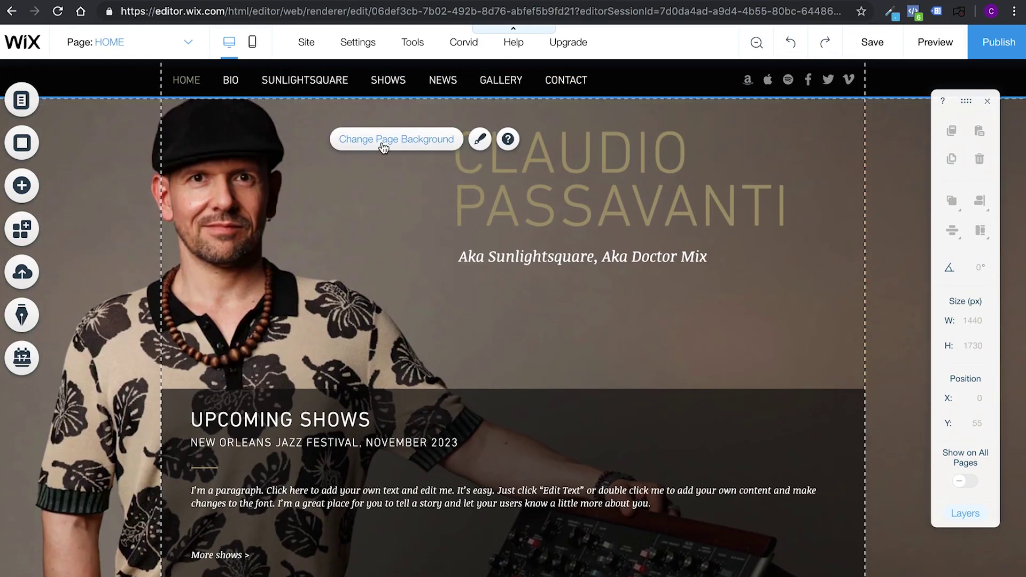
{"action": "left_click", "coordinate": [382, 142]}
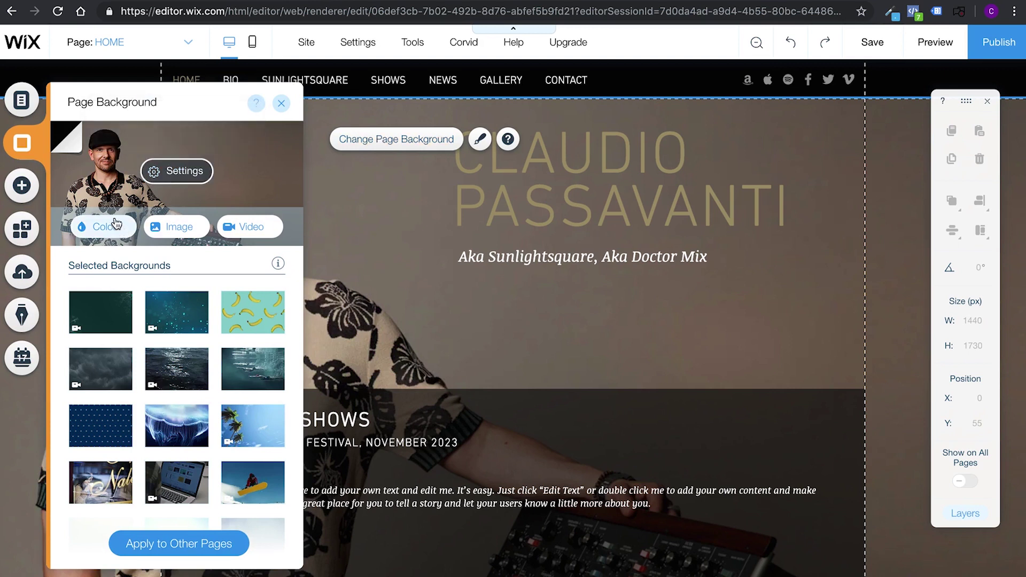
{"action": "left_click", "coordinate": [148, 545]}
{"action": "left_click", "coordinate": [332, 252]}
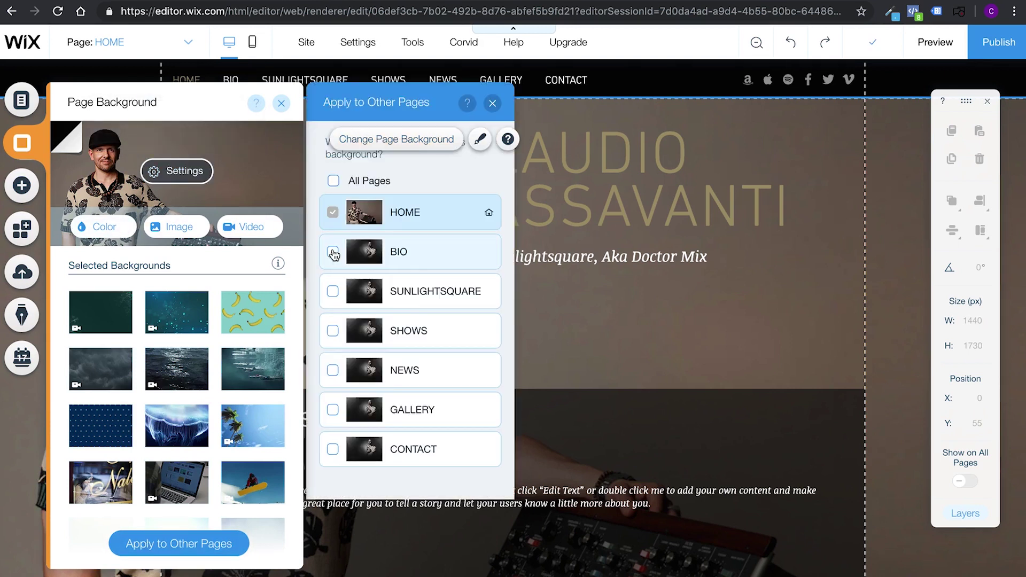
{"action": "left_click", "coordinate": [333, 291]}
{"action": "left_click", "coordinate": [332, 331]}
{"action": "left_click", "coordinate": [332, 371]}
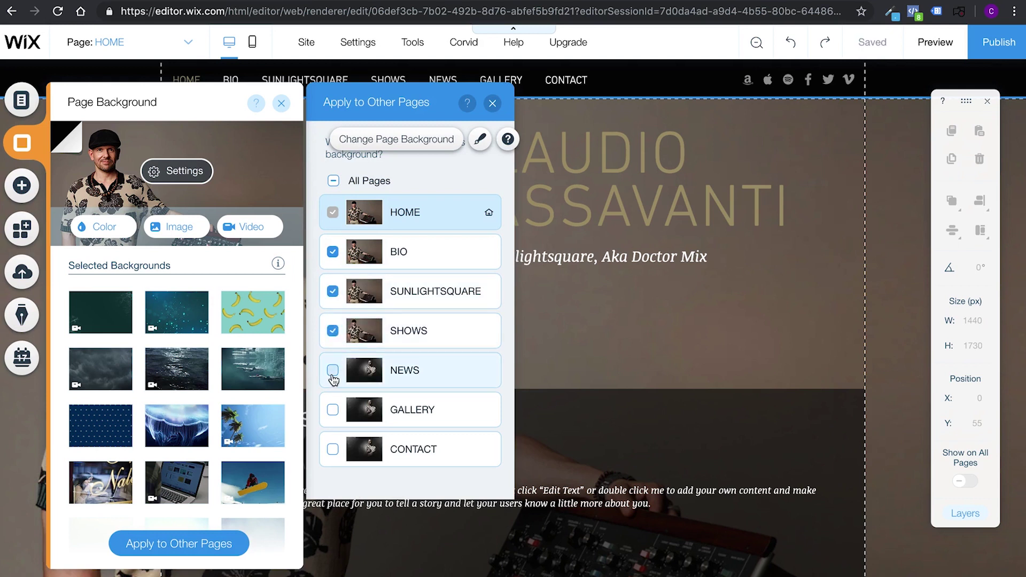
{"action": "left_click", "coordinate": [333, 410]}
{"action": "left_click", "coordinate": [333, 449]}
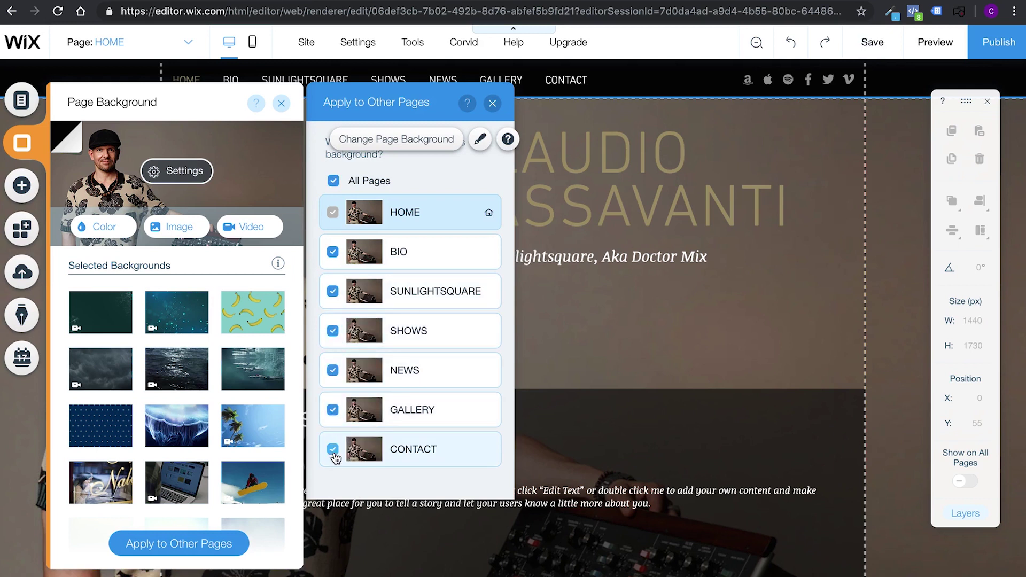
{"action": "left_click", "coordinate": [493, 103]}
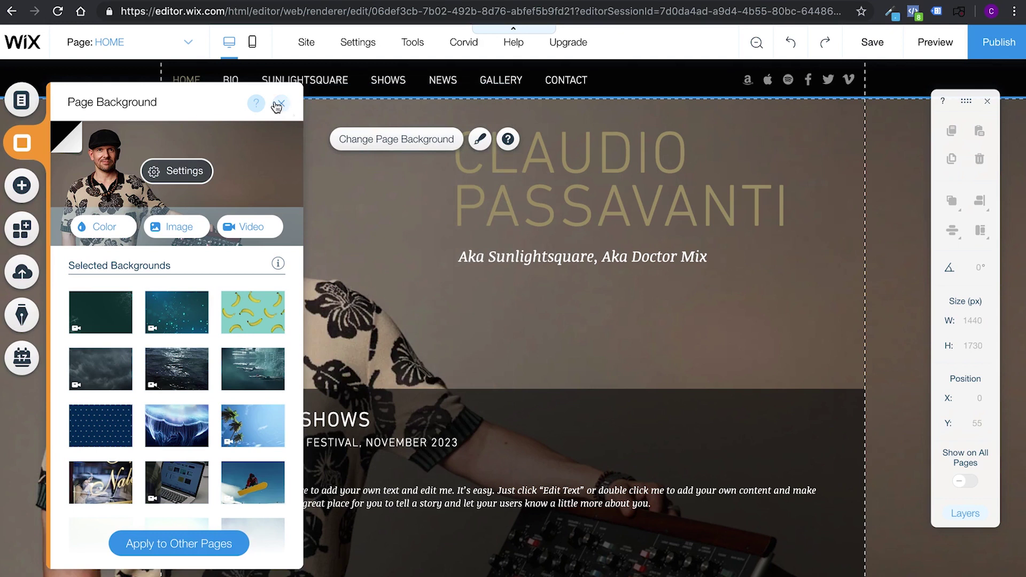
{"action": "left_click", "coordinate": [282, 105]}
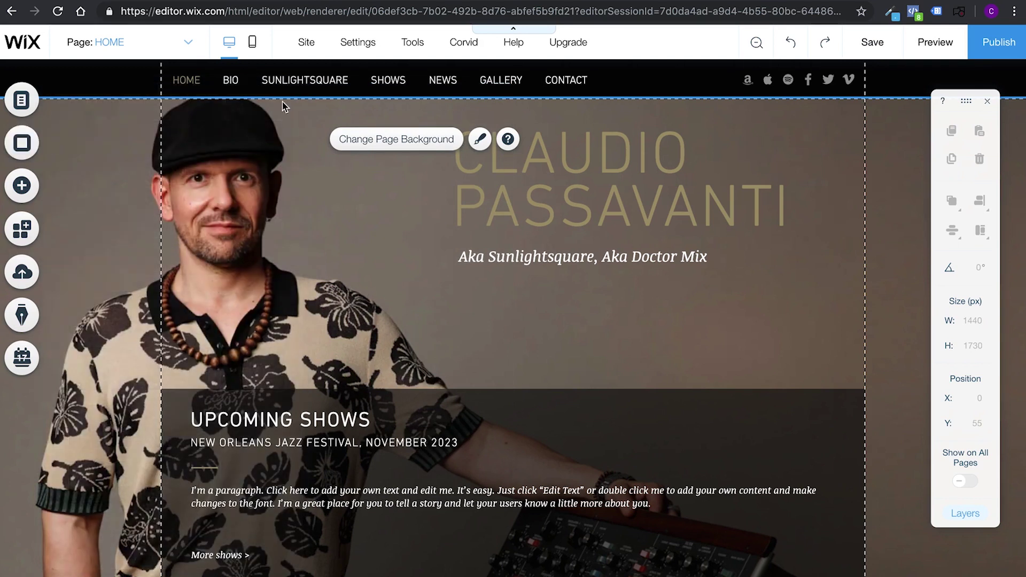